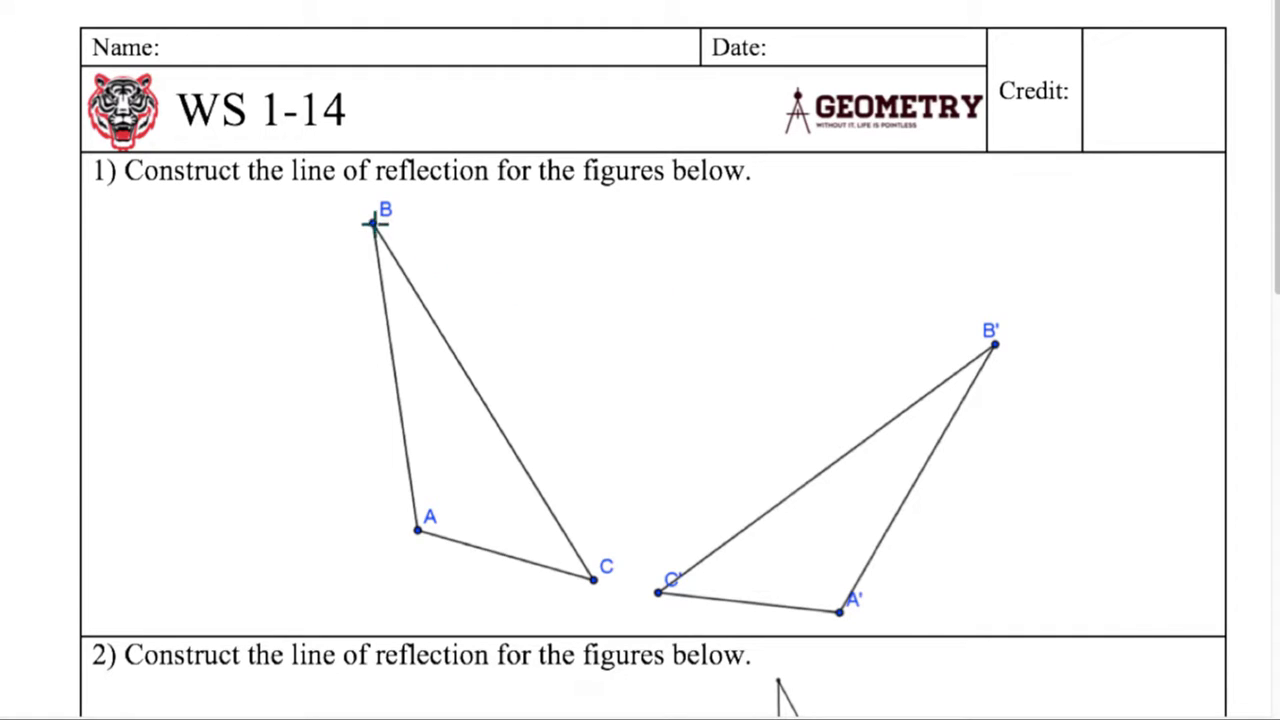
# Step: Draw a blue segment from B to B' in problem 1 and insert a compass on the page
pyautogui.click(373, 222)
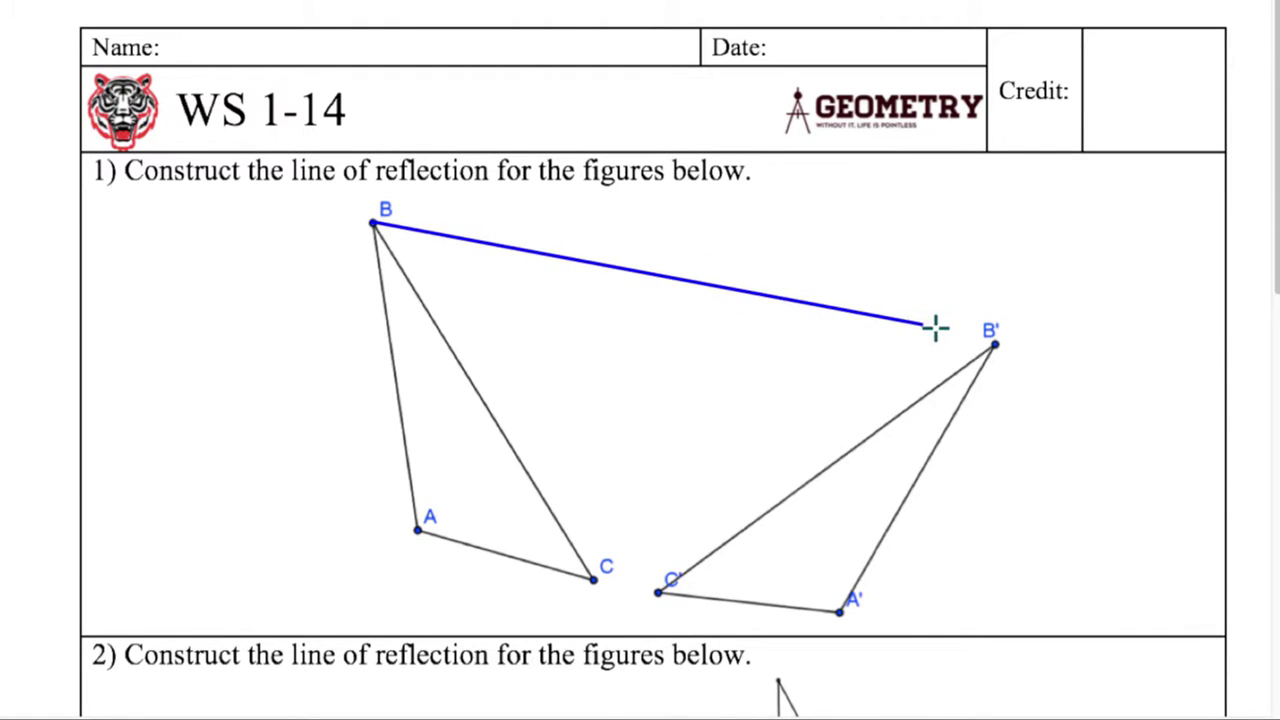
pyautogui.click(994, 344)
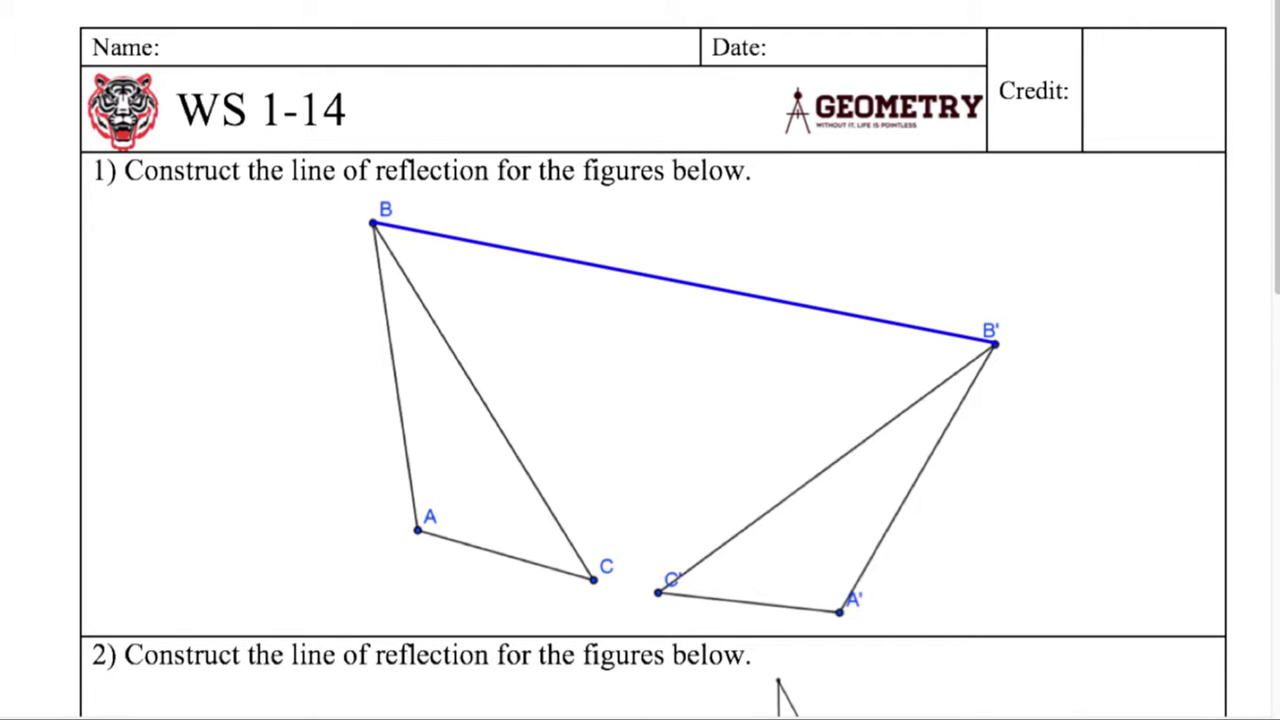
pyautogui.click(249, 20)
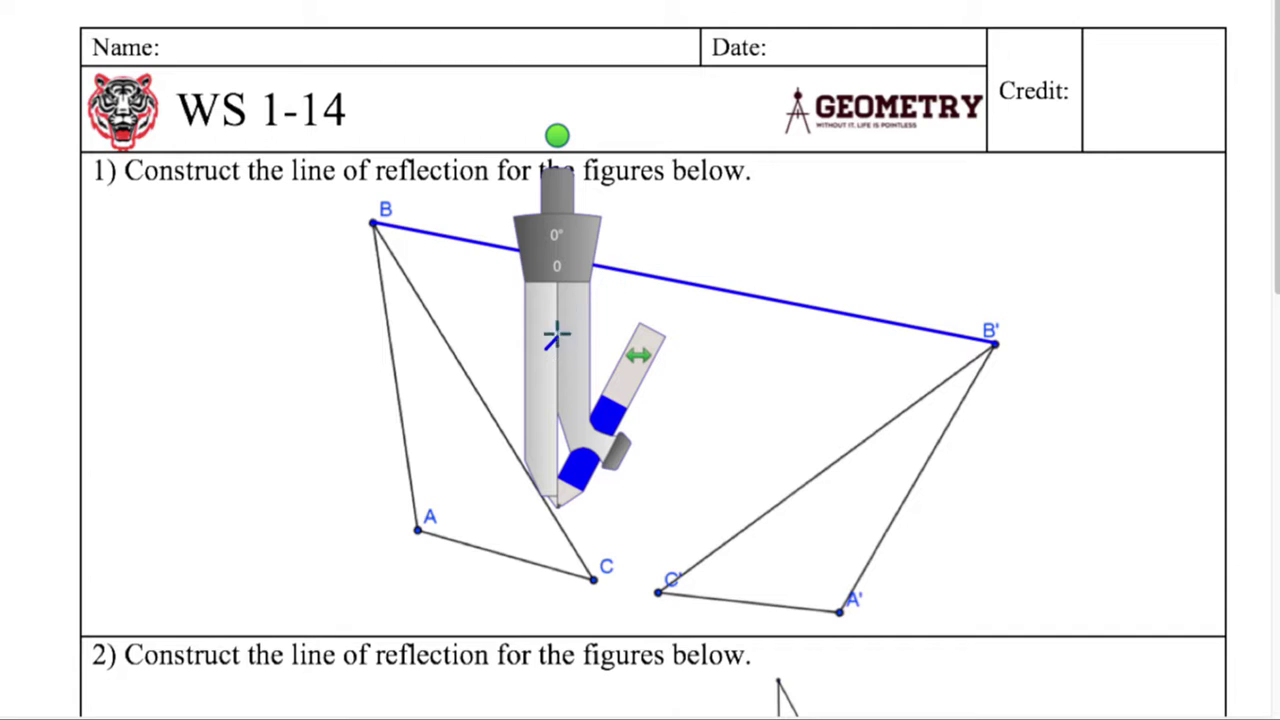
# Step: Set the compass point on B', open it to 234, past half of segment BB', and draw arcs above and below the segment
pyautogui.moveTo(544, 351); pyautogui.dragTo(866, 268)
pyautogui.moveTo(770, 44); pyautogui.dragTo(407, 480)
pyautogui.moveTo(688, 444); pyautogui.dragTo(906, 398)
pyautogui.moveTo(618, 410); pyautogui.dragTo(993, 712)
pyautogui.moveTo(932, 412); pyautogui.dragTo(689, 426)
pyautogui.moveTo(845, 661); pyautogui.dragTo(788, 627)
pyautogui.moveTo(677, 372)
pyautogui.mouseDown()
pyautogui.moveTo(606, 343)
pyautogui.moveTo(617, 352)
pyautogui.mouseUp()
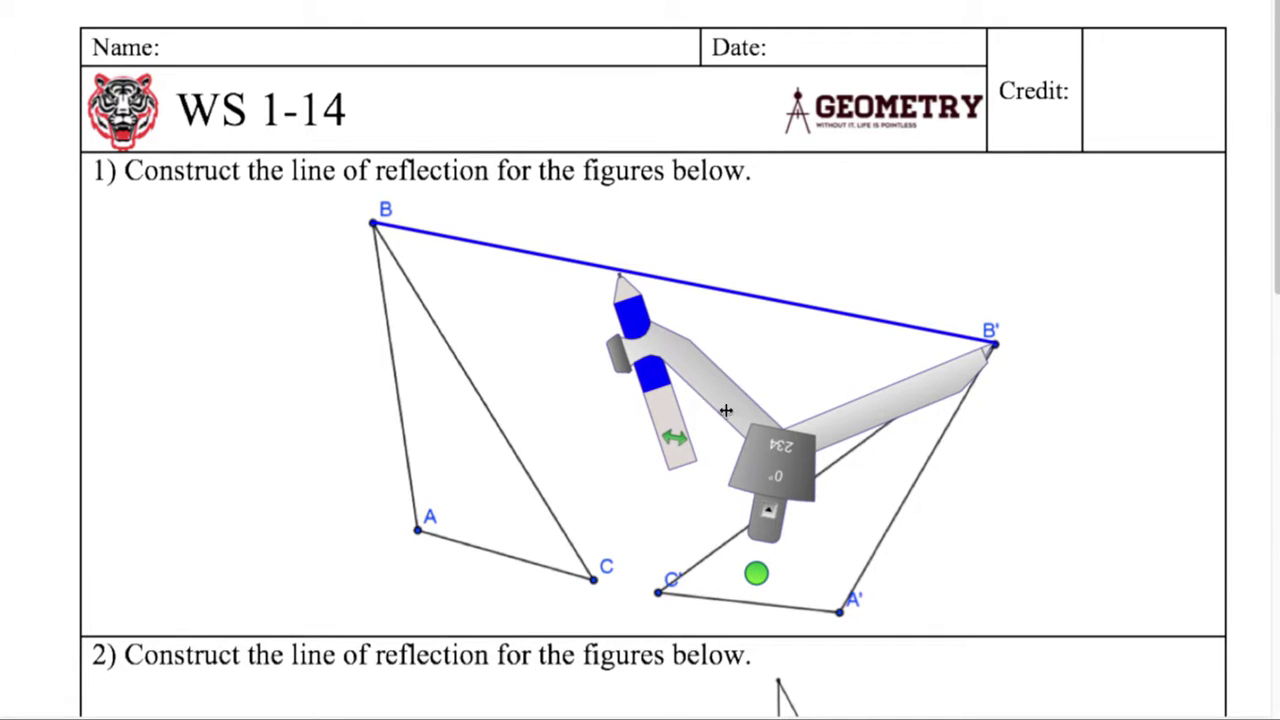
pyautogui.moveTo(758, 575)
pyautogui.mouseDown()
pyautogui.moveTo(846, 637)
pyautogui.moveTo(963, 671)
pyautogui.moveTo(856, 644)
pyautogui.moveTo(803, 611)
pyautogui.moveTo(700, 500)
pyautogui.moveTo(663, 340)
pyautogui.moveTo(682, 456)
pyautogui.mouseUp()
pyautogui.moveTo(679, 225); pyautogui.dragTo(681, 221)
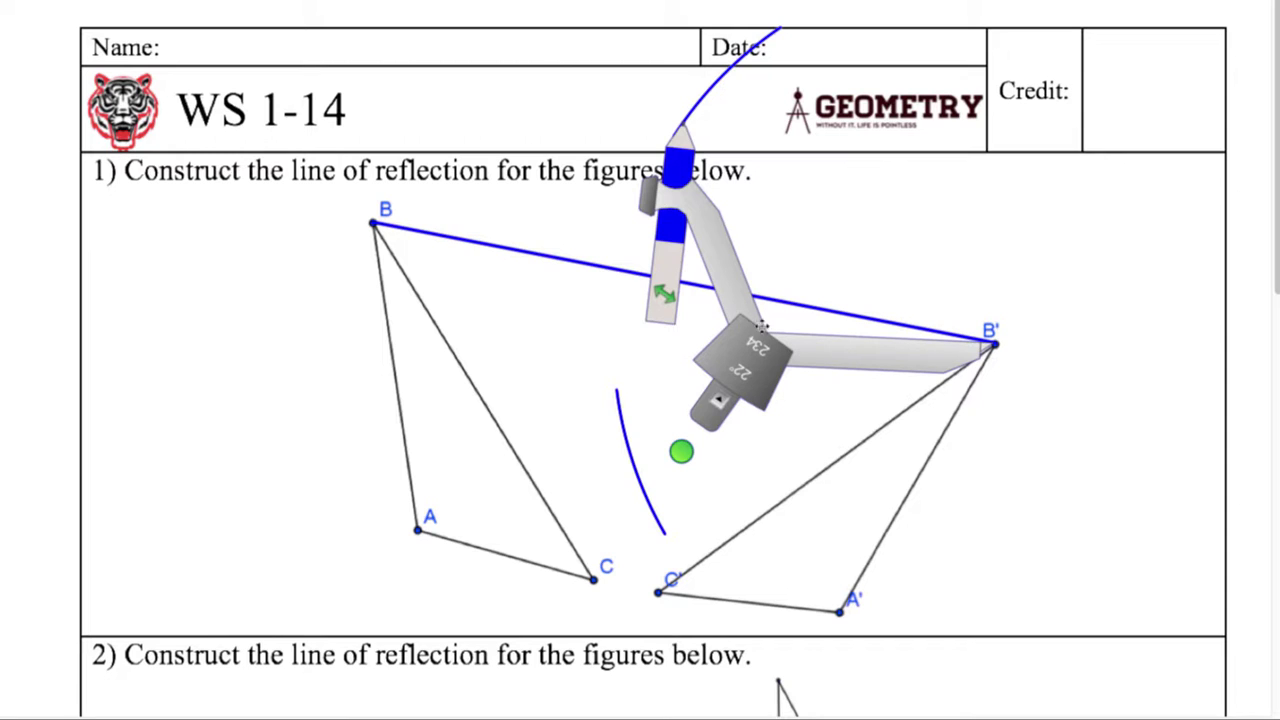
# Step: Place the compass point on B, keeping the 234 radius, and draw arcs crossing the existing ones below and above segment BB'
pyautogui.moveTo(680, 453); pyautogui.dragTo(1266, 240)
pyautogui.moveTo(1134, 291); pyautogui.dragTo(504, 177)
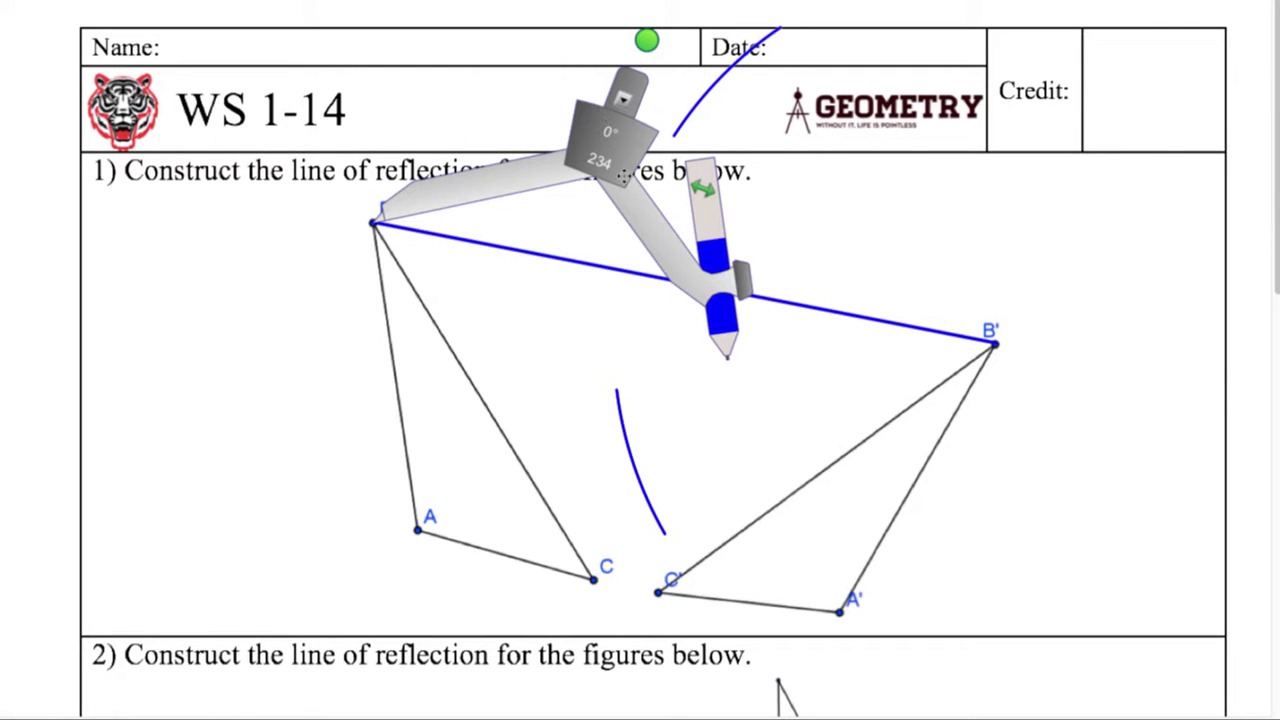
pyautogui.moveTo(655, 34)
pyautogui.mouseDown()
pyautogui.moveTo(629, 18)
pyautogui.moveTo(617, 198)
pyautogui.mouseUp()
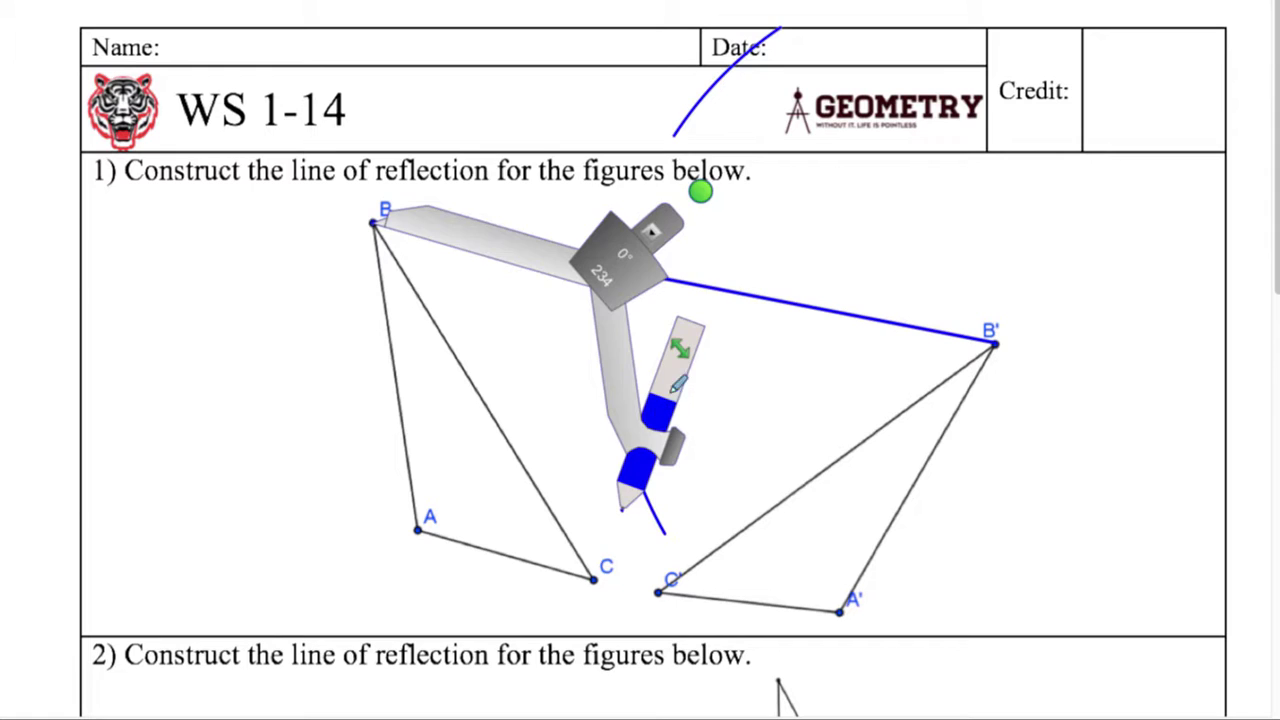
pyautogui.moveTo(663, 408); pyautogui.dragTo(679, 265)
pyautogui.moveTo(690, 132)
pyautogui.mouseDown()
pyautogui.moveTo(663, 63)
pyautogui.moveTo(613, 4)
pyautogui.moveTo(591, 37)
pyautogui.moveTo(685, 72)
pyautogui.mouseUp()
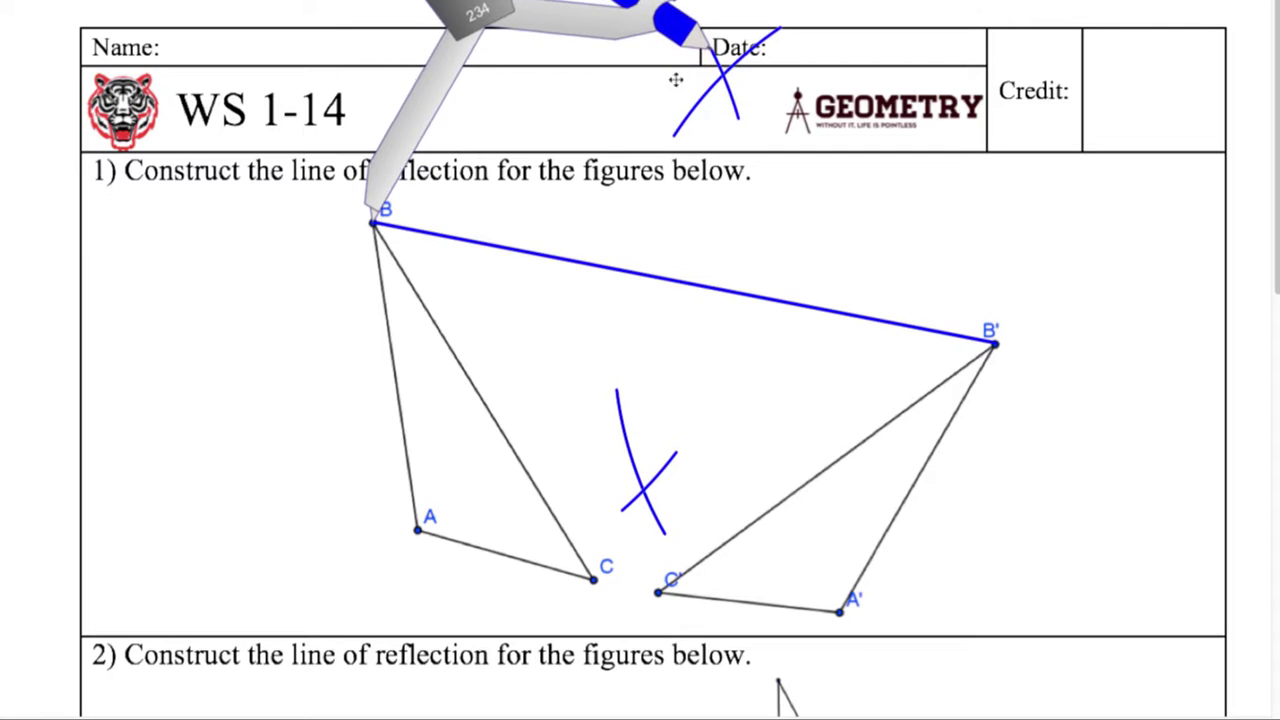
# Step: Set the compass aside and draw the line of reflection through the two arc intersections of problem 1, with arrowheads on both ends
pyautogui.moveTo(472, 12); pyautogui.dragTo(236, 233)
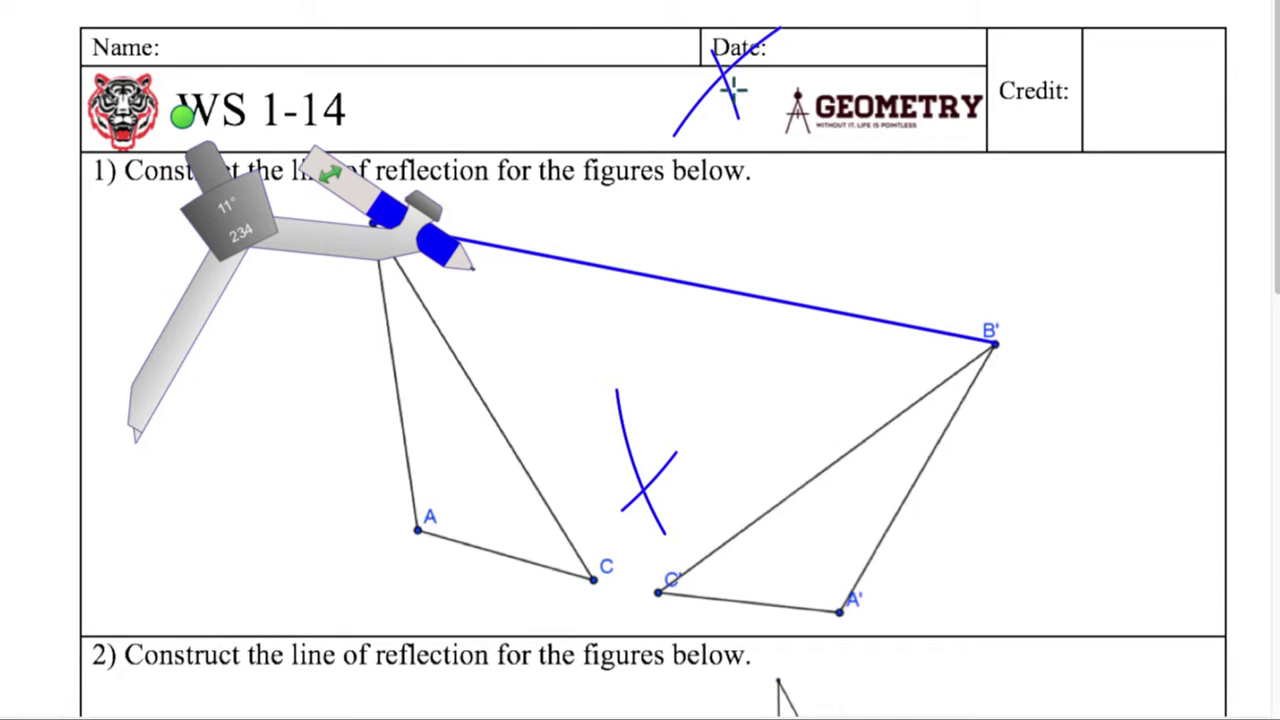
pyautogui.moveTo(722, 57)
pyautogui.mouseDown()
pyautogui.moveTo(651, 346)
pyautogui.moveTo(623, 520)
pyautogui.moveTo(636, 530)
pyautogui.mouseUp()
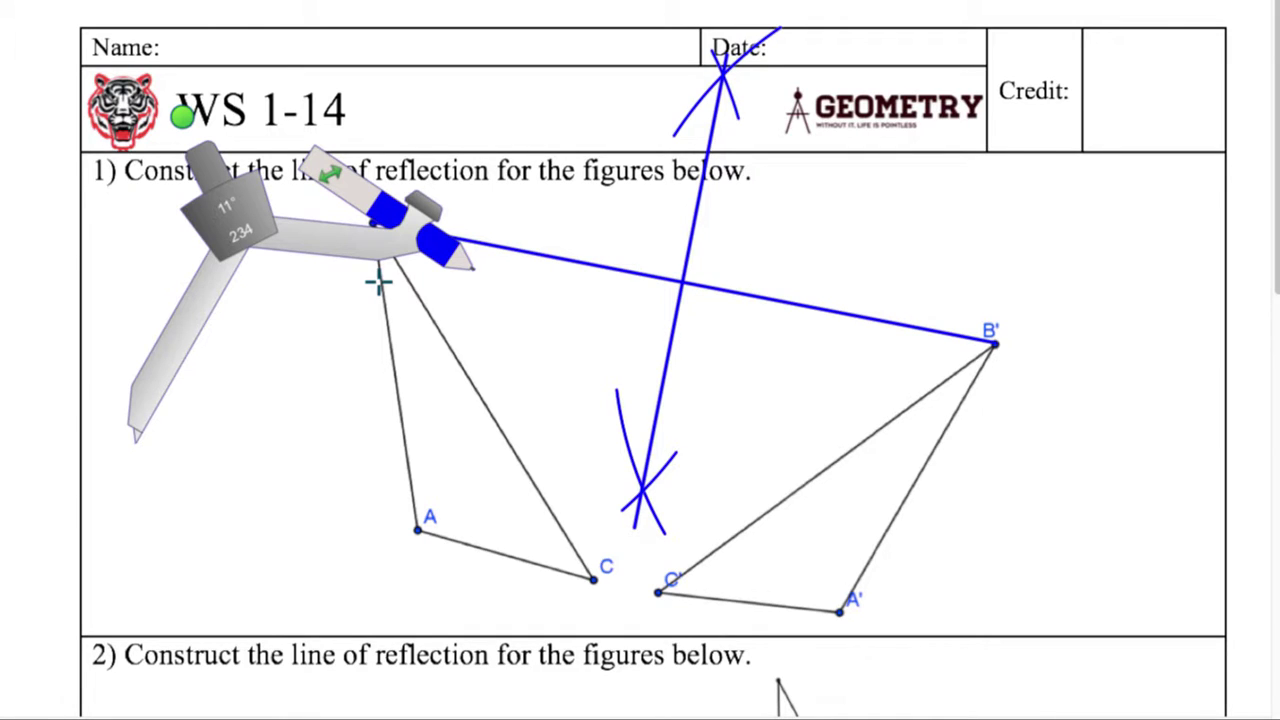
# Step: Bring the compass down to problem 2 and connect the figures' corresponding vertices nearest each other with a thin blue segment
pyautogui.scroll(-3, 378, 282)
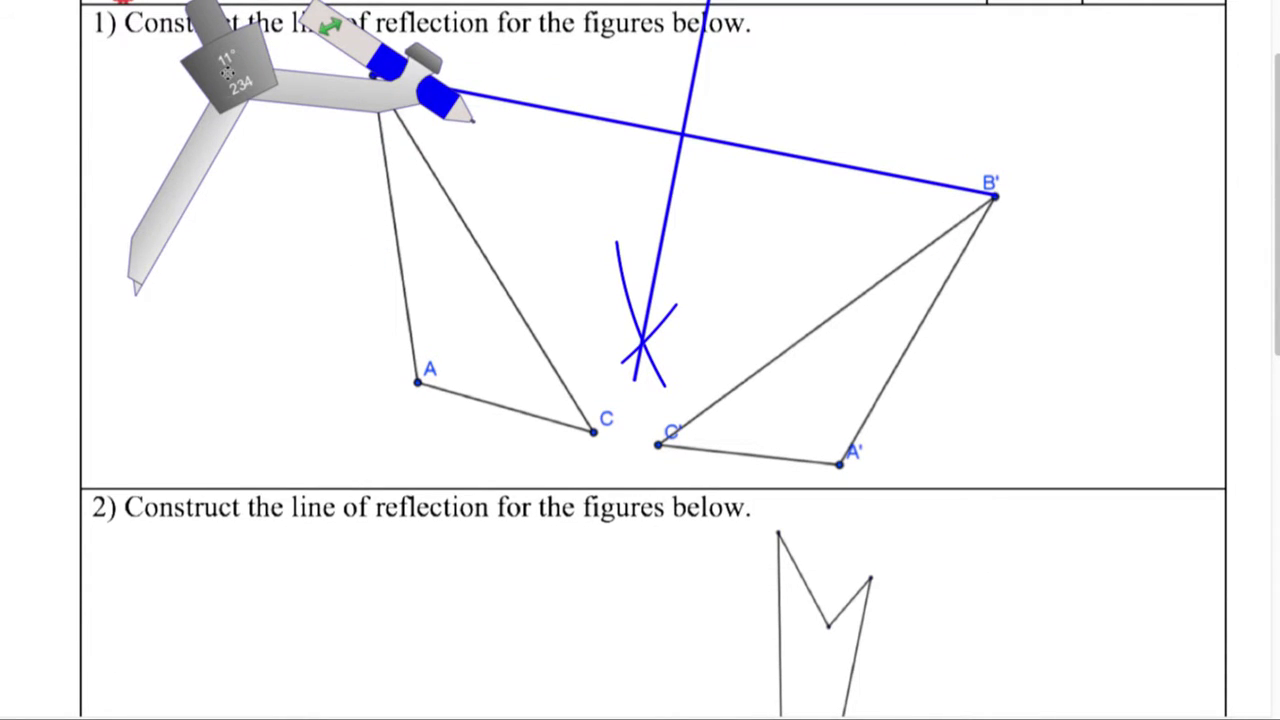
pyautogui.moveTo(228, 70); pyautogui.dragTo(208, 575)
pyautogui.scroll(-5, 208, 575)
pyautogui.moveTo(216, 285); pyautogui.dragTo(205, 478)
pyautogui.scroll(-3, 686, 366)
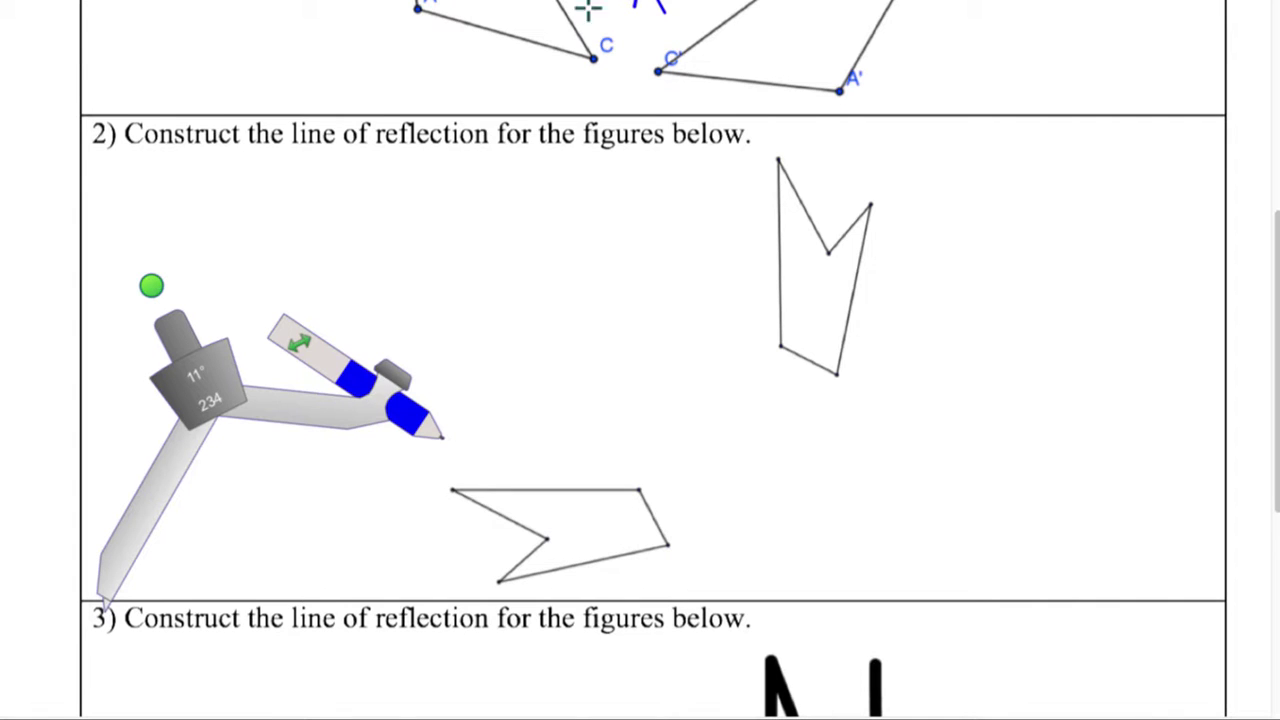
pyautogui.click(599, 71)
pyautogui.click(837, 375)
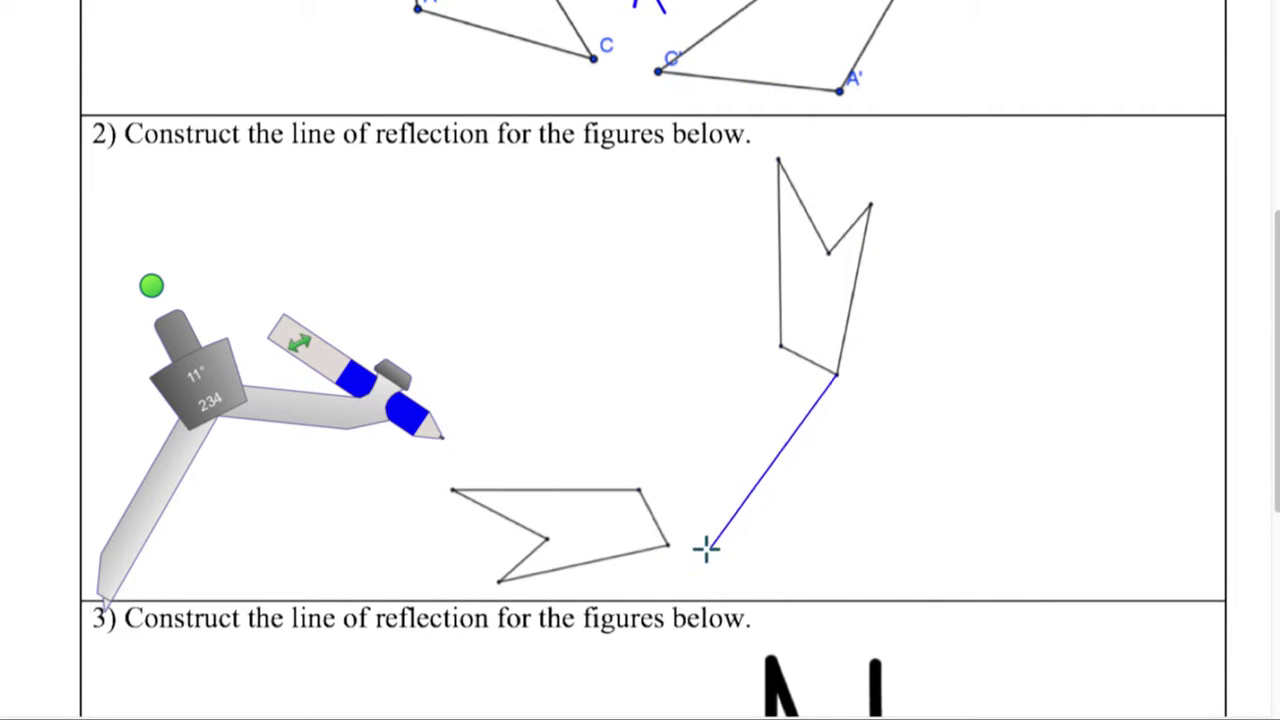
pyautogui.click(668, 545)
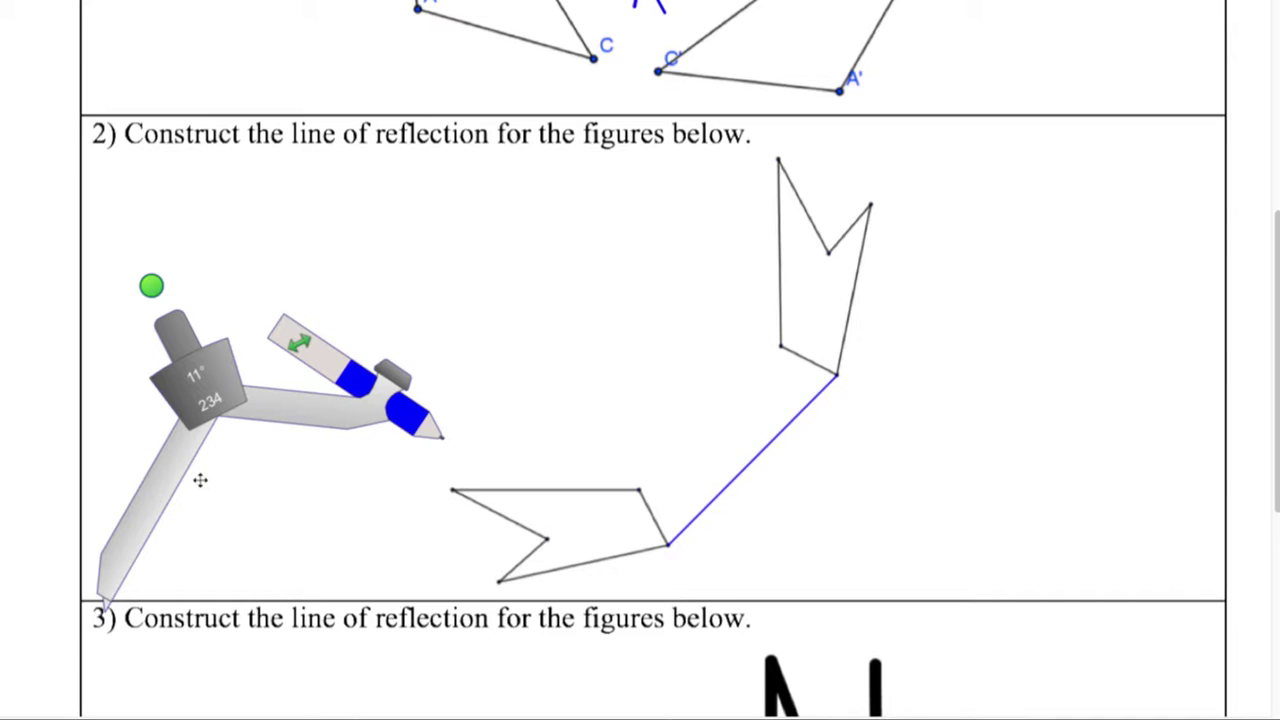
# Step: Place the compass point on the segment's lower endpoint in problem 2 and open it to the upper endpoint, radius 148
pyautogui.moveTo(200, 480); pyautogui.dragTo(713, 410)
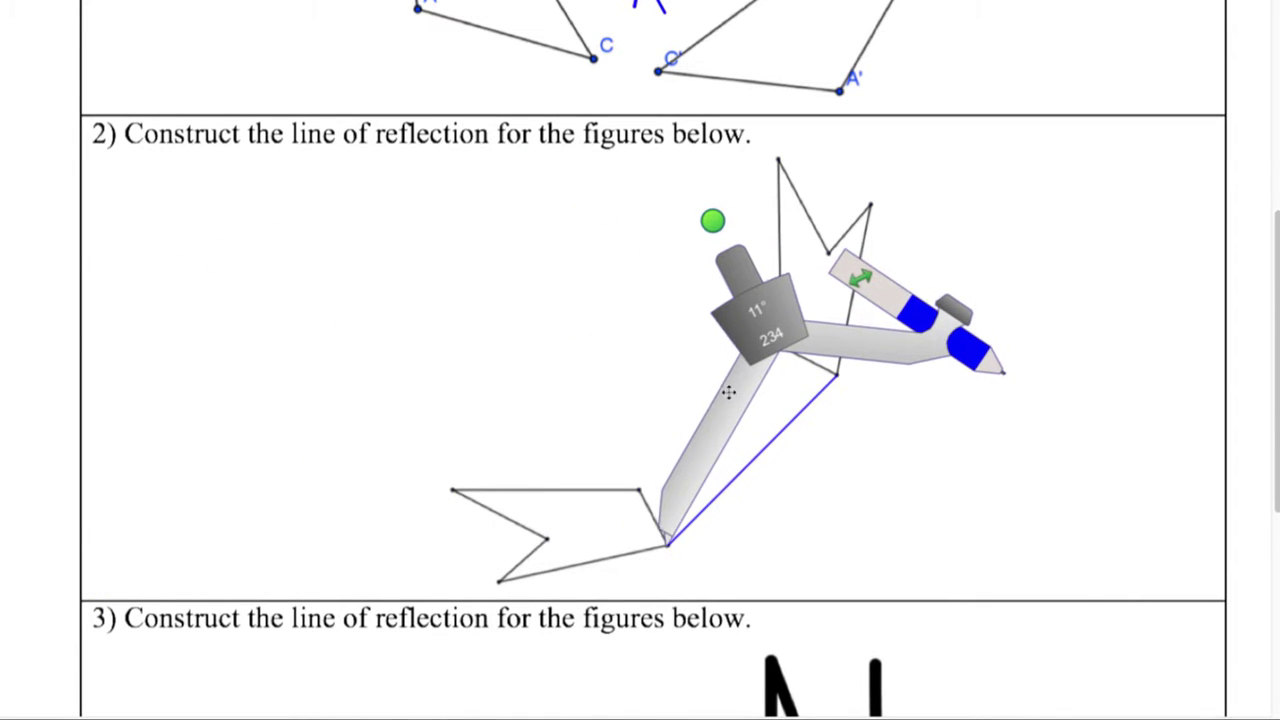
pyautogui.moveTo(925, 338); pyautogui.dragTo(722, 325)
pyautogui.moveTo(624, 189)
pyautogui.mouseDown()
pyautogui.moveTo(515, 240)
pyautogui.moveTo(528, 235)
pyautogui.moveTo(534, 254)
pyautogui.mouseUp()
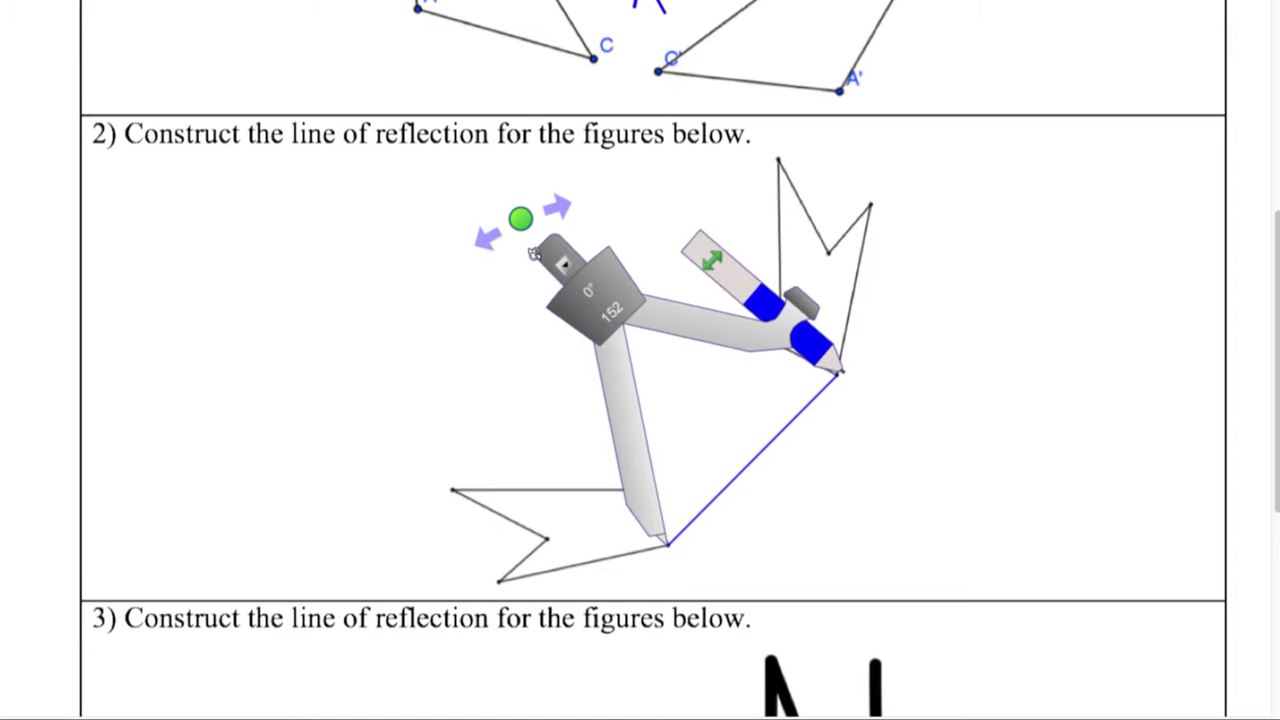
pyautogui.moveTo(811, 296)
pyautogui.mouseDown()
pyautogui.moveTo(820, 289)
pyautogui.moveTo(786, 299)
pyautogui.mouseUp()
pyautogui.moveTo(517, 218); pyautogui.dragTo(513, 221)
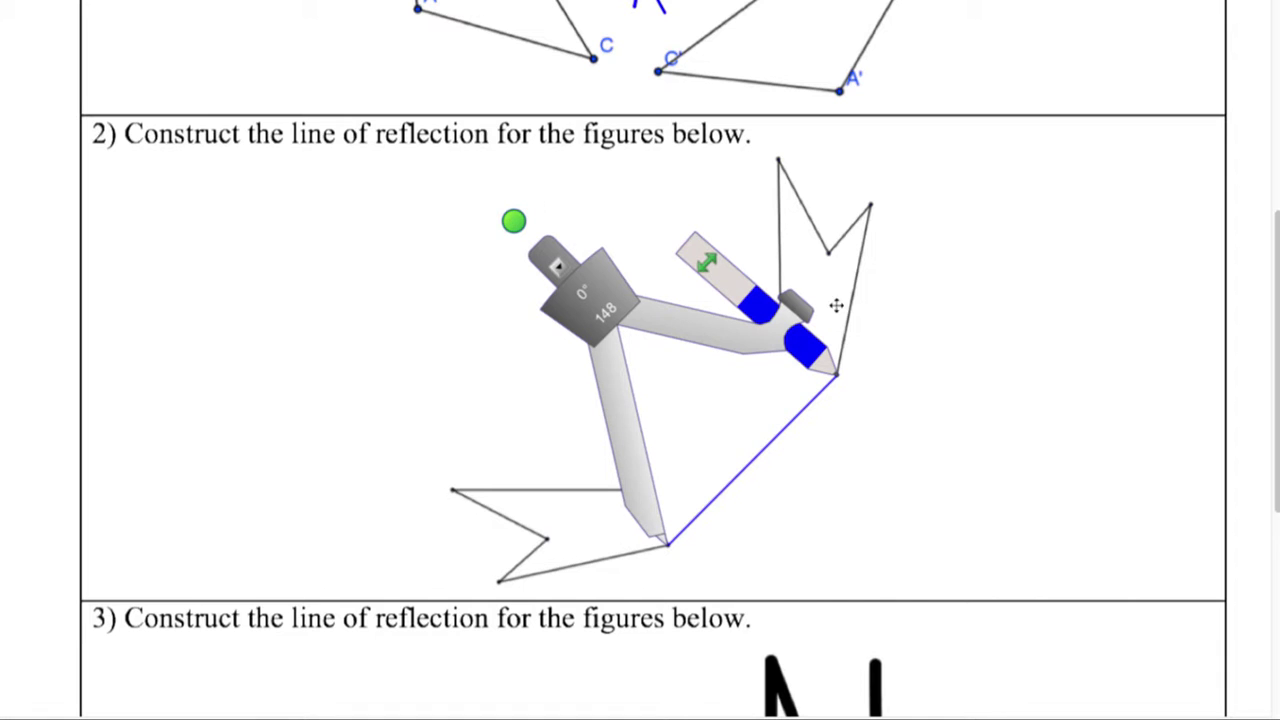
# Step: Draw compass arcs from the segment's lower endpoint on both sides of the problem 2 segment
pyautogui.moveTo(812, 335)
pyautogui.mouseDown()
pyautogui.moveTo(844, 360)
pyautogui.moveTo(768, 272)
pyautogui.moveTo(615, 305)
pyautogui.moveTo(655, 302)
pyautogui.moveTo(636, 306)
pyautogui.mouseUp()
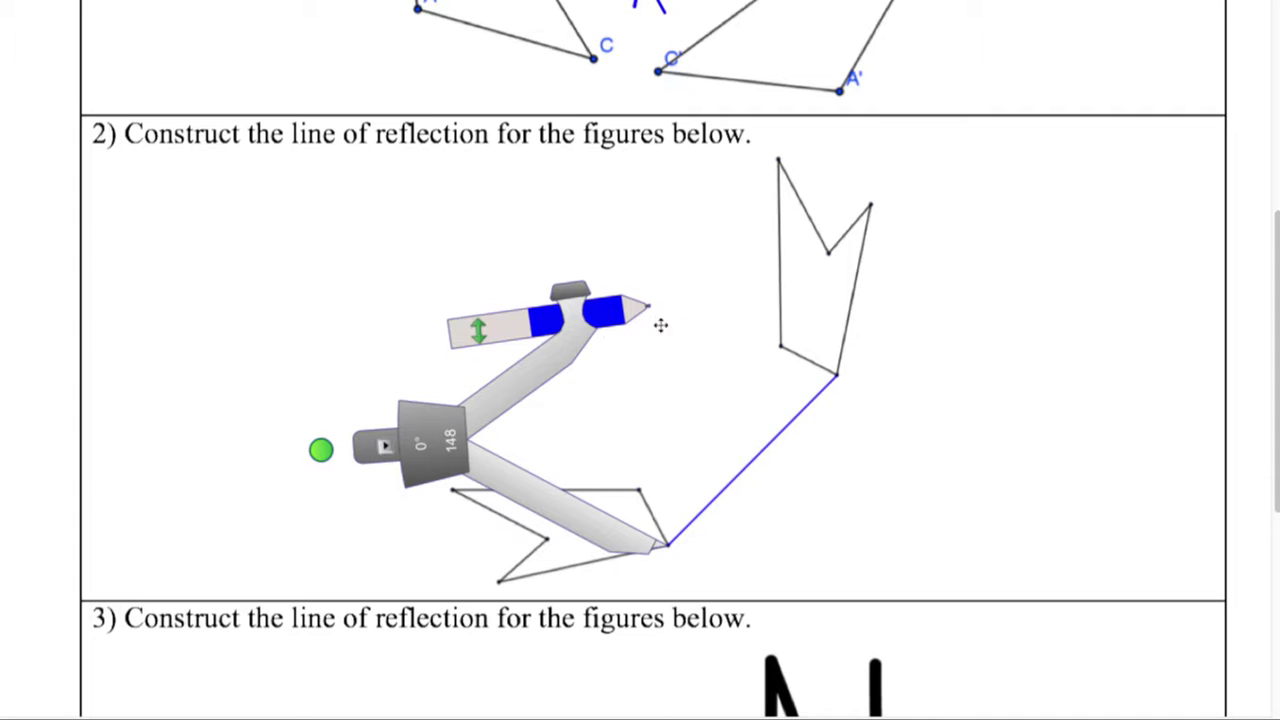
pyautogui.moveTo(605, 310)
pyautogui.mouseDown()
pyautogui.moveTo(620, 306)
pyautogui.moveTo(528, 357)
pyautogui.moveTo(598, 316)
pyautogui.moveTo(586, 255)
pyautogui.mouseUp()
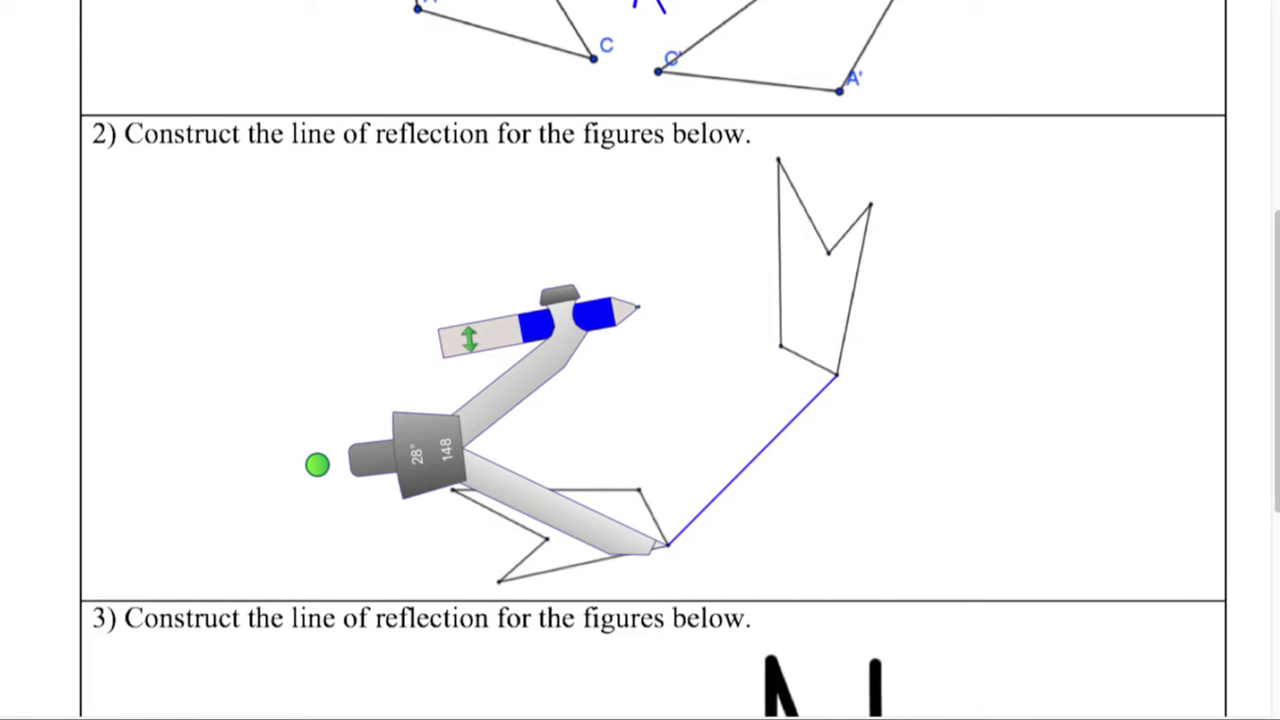
pyautogui.click(756, 2)
pyautogui.moveTo(602, 316)
pyautogui.mouseDown()
pyautogui.moveTo(522, 352)
pyautogui.moveTo(607, 315)
pyautogui.moveTo(527, 347)
pyautogui.moveTo(593, 318)
pyautogui.mouseUp()
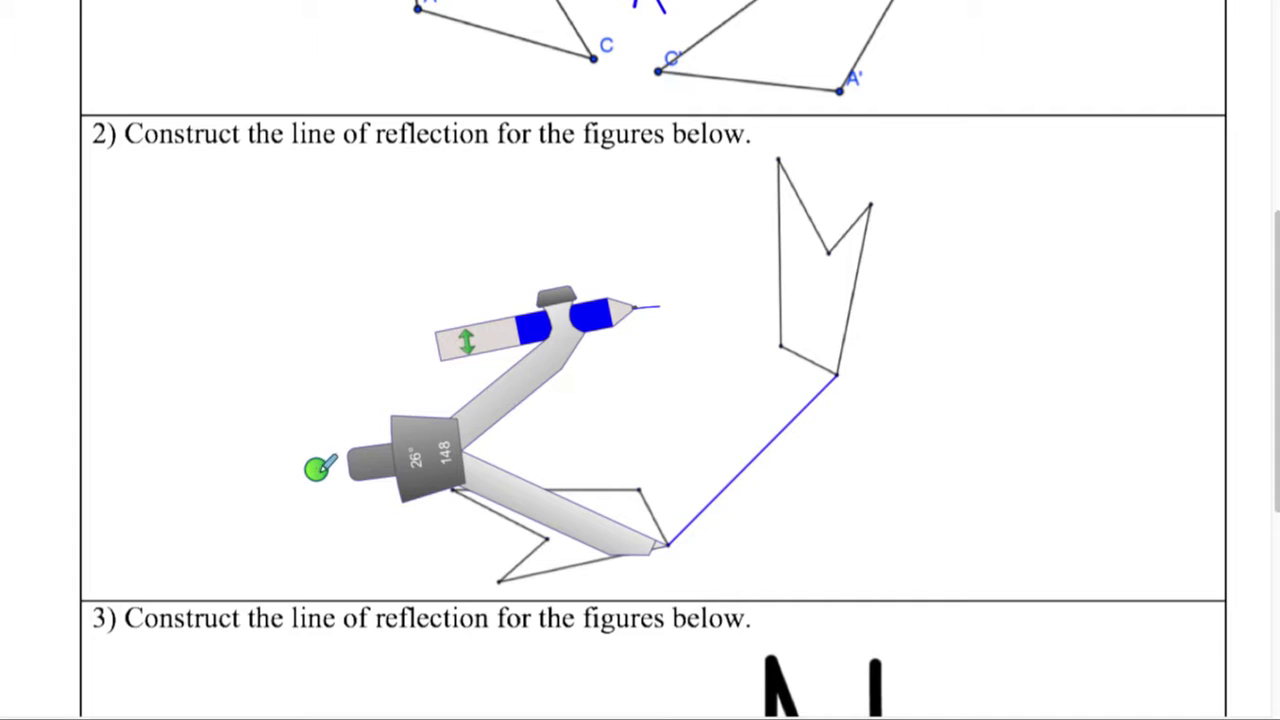
pyautogui.moveTo(322, 458); pyautogui.dragTo(767, 387)
pyautogui.moveTo(899, 467)
pyautogui.mouseDown()
pyautogui.moveTo(910, 525)
pyautogui.moveTo(905, 425)
pyautogui.moveTo(908, 518)
pyautogui.mouseUp()
# Step: Place the compass on the segment's upper endpoint, keeping the 148 radius, and draw the second pair of arcs in problem 2
pyautogui.moveTo(772, 386); pyautogui.dragTo(938, 217)
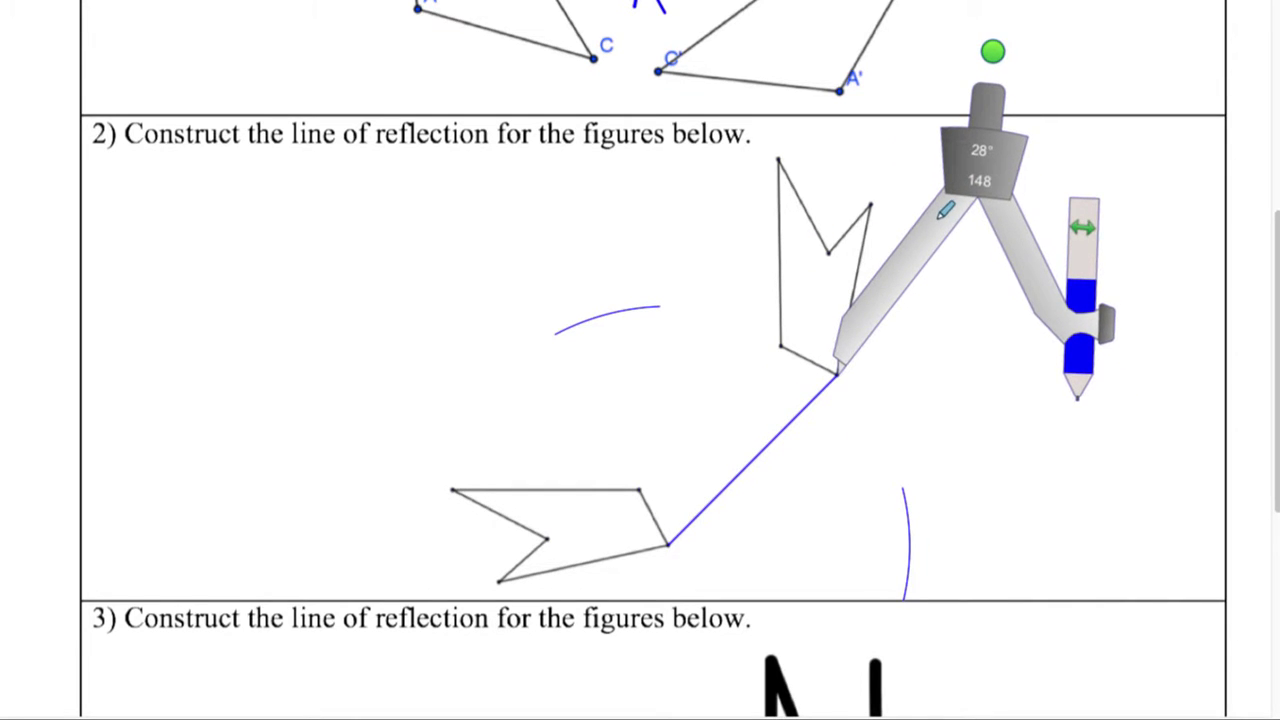
pyautogui.moveTo(993, 51); pyautogui.dragTo(1196, 411)
pyautogui.moveTo(1003, 574)
pyautogui.mouseDown()
pyautogui.moveTo(951, 609)
pyautogui.moveTo(1020, 553)
pyautogui.mouseUp()
# Step: Return the compass to the segment's lower endpoint and extend its lower-right arc across the arc drawn from the upper endpoint
pyautogui.moveTo(990, 427); pyautogui.dragTo(803, 585)
pyautogui.moveTo(792, 602)
pyautogui.mouseDown()
pyautogui.moveTo(808, 563)
pyautogui.moveTo(846, 577)
pyautogui.moveTo(741, 544)
pyautogui.mouseUp()
pyautogui.moveTo(1020, 620)
pyautogui.mouseDown()
pyautogui.moveTo(944, 316)
pyautogui.moveTo(882, 250)
pyautogui.mouseUp()
pyautogui.moveTo(937, 552); pyautogui.dragTo(929, 491)
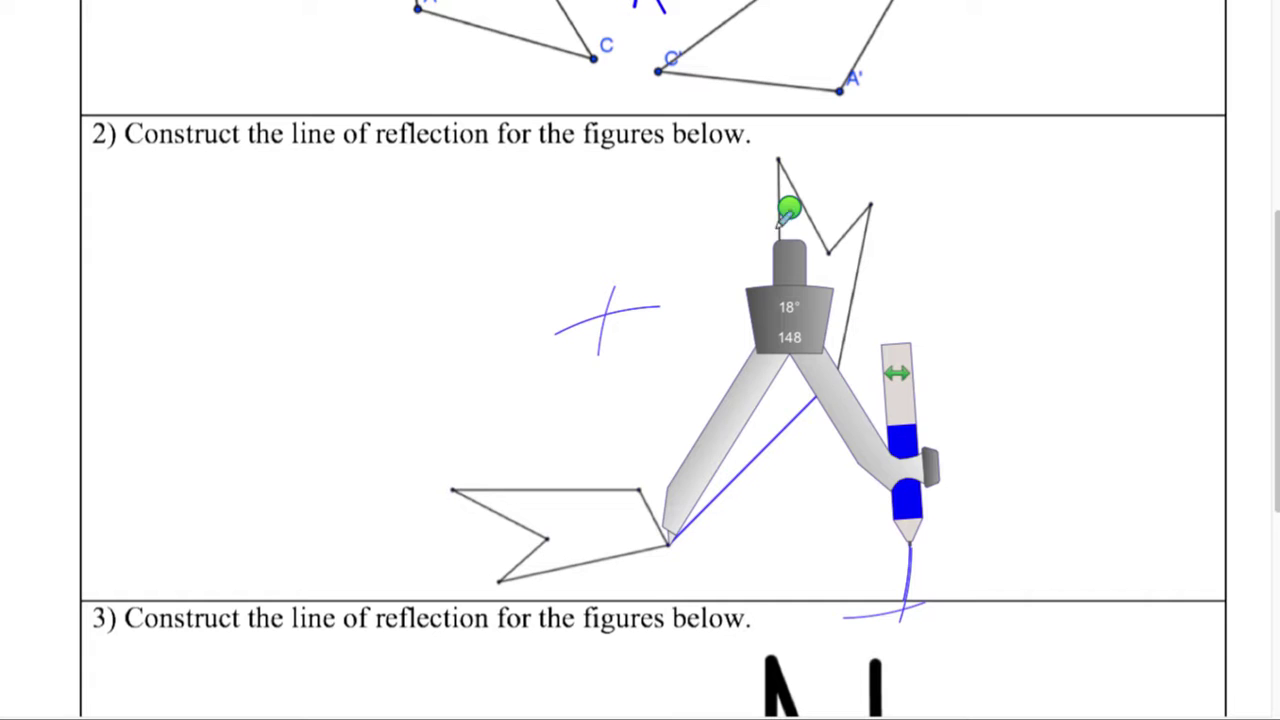
# Step: Set the compass aside and draw the line of reflection through both arc intersections of problem 2
pyautogui.moveTo(752, 384); pyautogui.dragTo(280, 434)
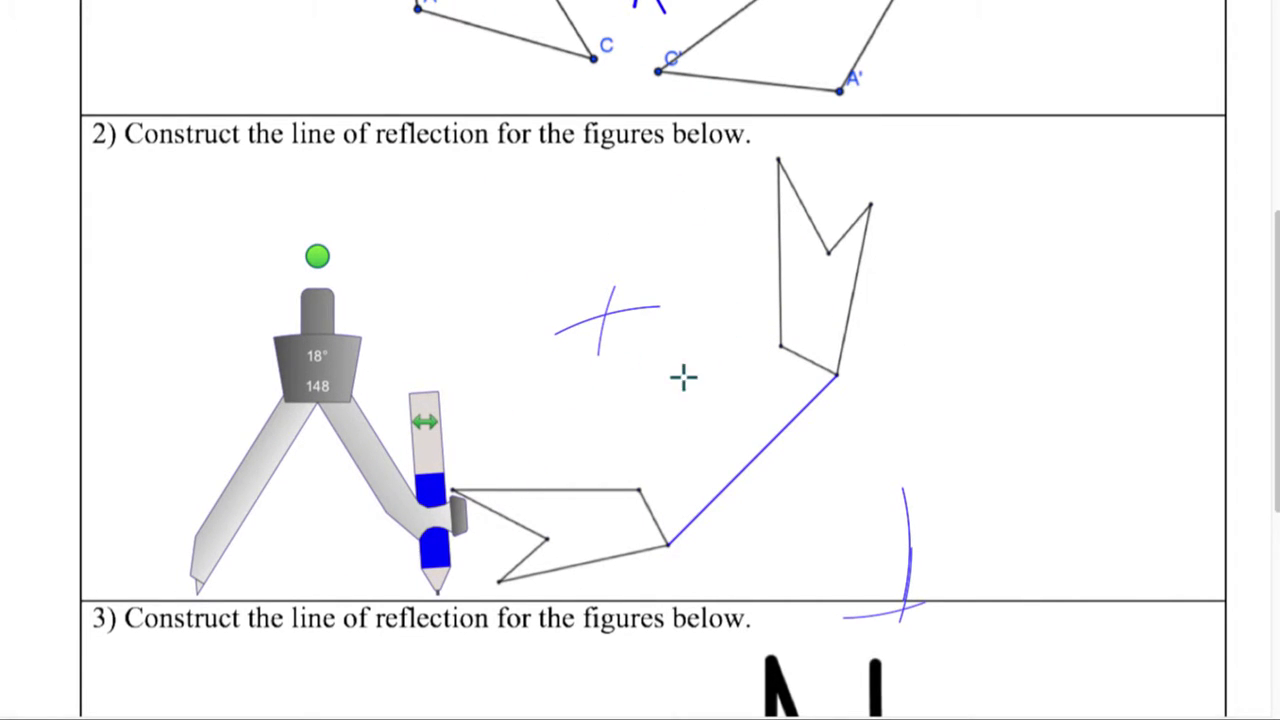
pyautogui.moveTo(588, 296)
pyautogui.mouseDown()
pyautogui.moveTo(851, 534)
pyautogui.moveTo(920, 618)
pyautogui.mouseUp()
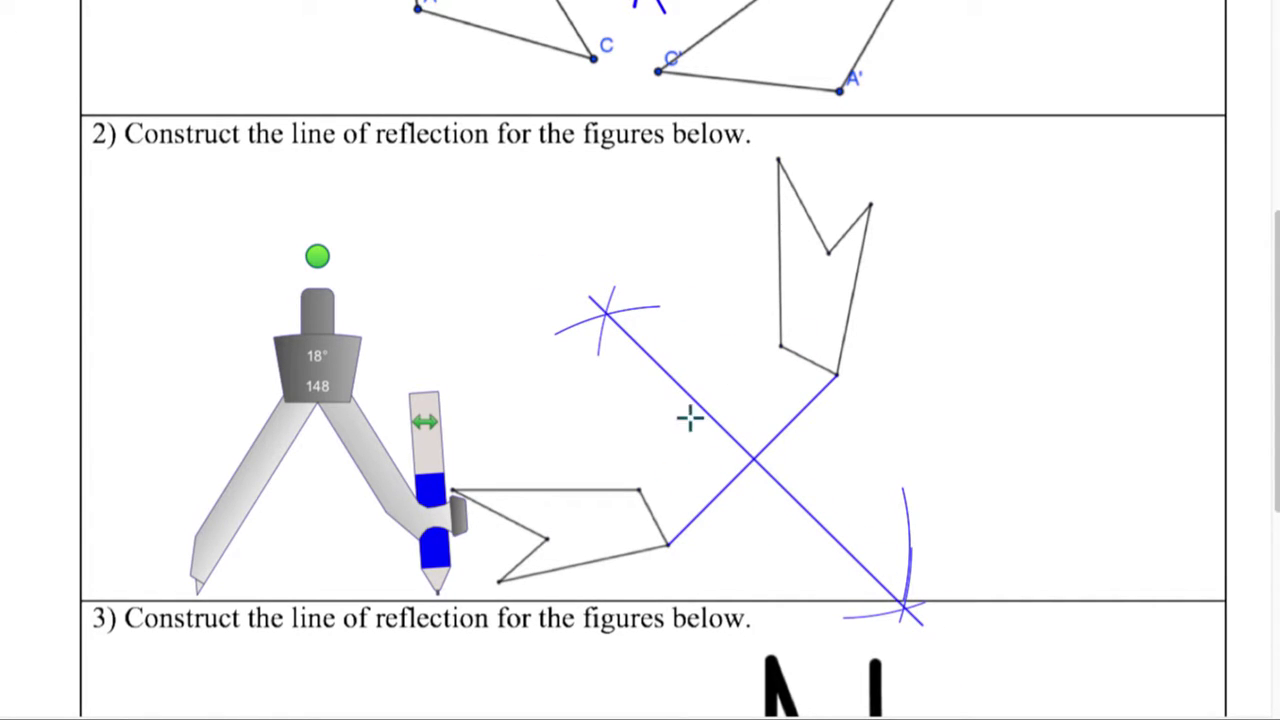
# Step: Bring the compass down to problem 3 and connect the matching top-left corners of the tilted and upright N figures with a thin blue segment
pyautogui.scroll(-3, 731, 420)
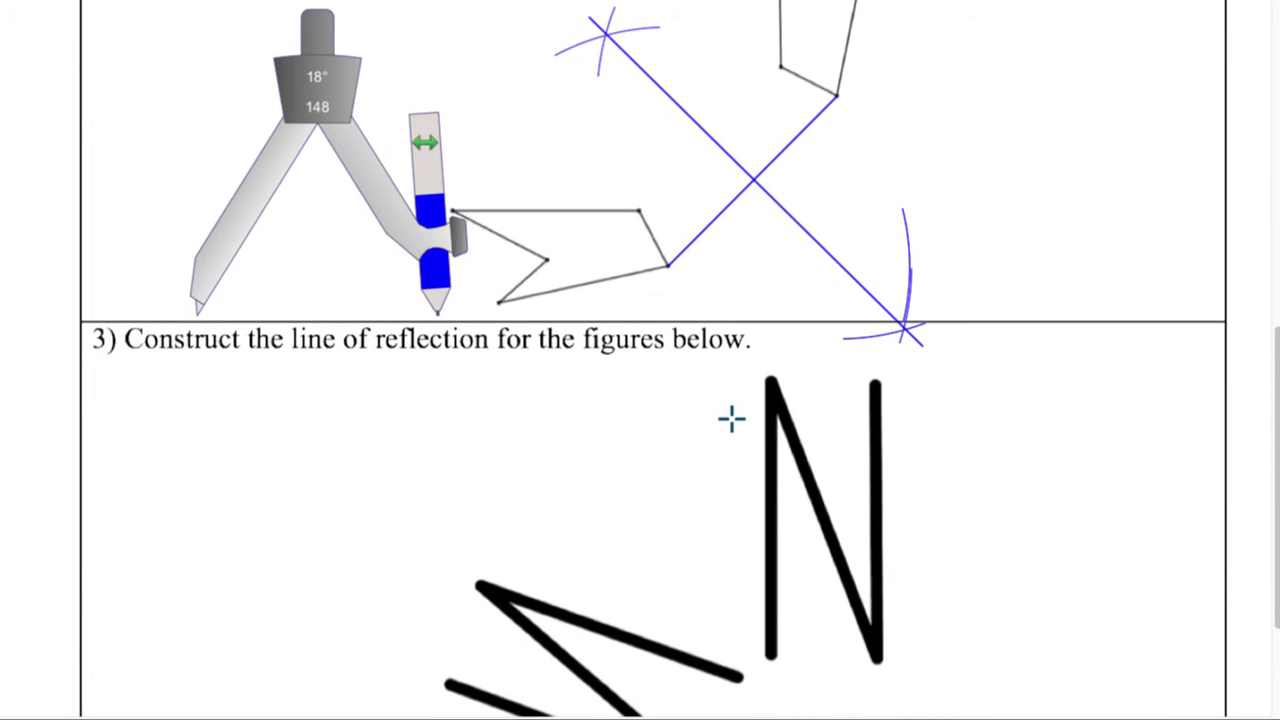
pyautogui.moveTo(232, 251); pyautogui.dragTo(200, 500)
pyautogui.hotkey('ctrl', 'z')
pyautogui.moveTo(248, 205); pyautogui.dragTo(171, 443)
pyautogui.scroll(-3, 174, 441)
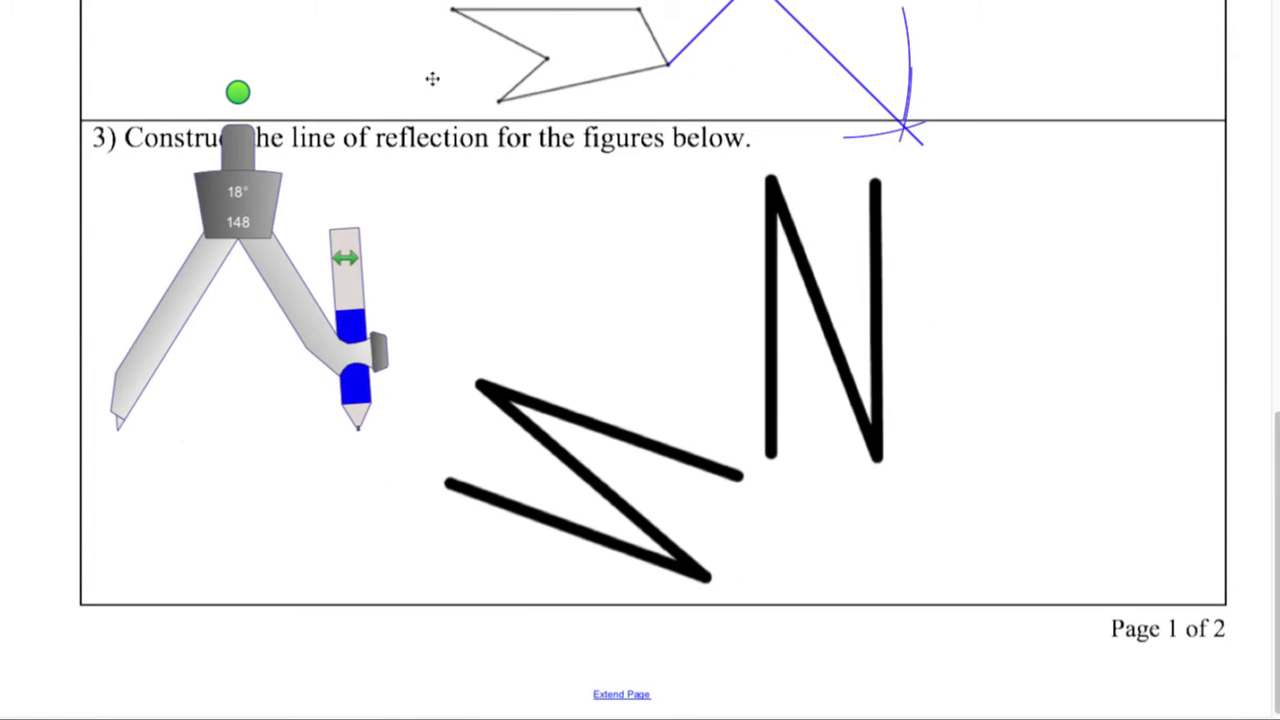
pyautogui.moveTo(176, 296); pyautogui.dragTo(103, 453)
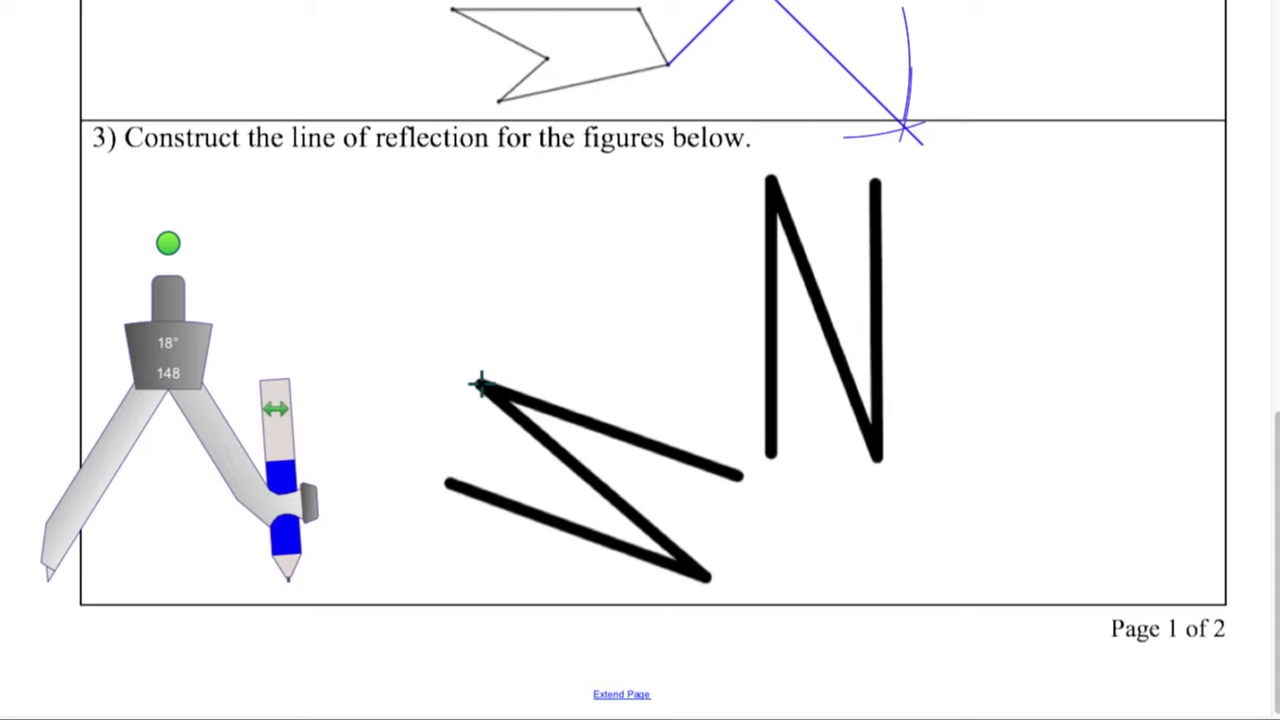
pyautogui.moveTo(479, 380)
pyautogui.mouseDown()
pyautogui.moveTo(751, 177)
pyautogui.moveTo(765, 180)
pyautogui.mouseUp()
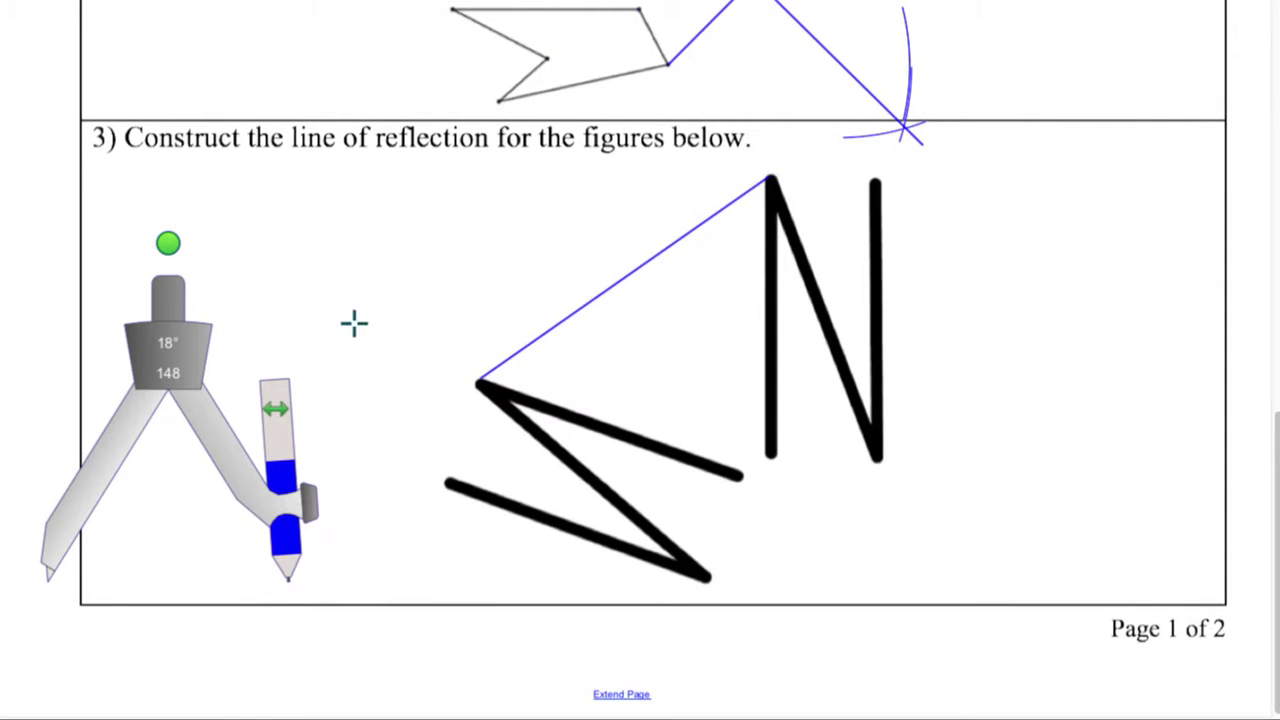
# Step: Place the compass point on the tilted N's end of the segment, radius 148, and draw arcs on both sides of the segment
pyautogui.moveTo(127, 426); pyautogui.dragTo(512, 287)
pyautogui.hotkey('ctrl', 'z')
pyautogui.moveTo(164, 408); pyautogui.dragTo(573, 219)
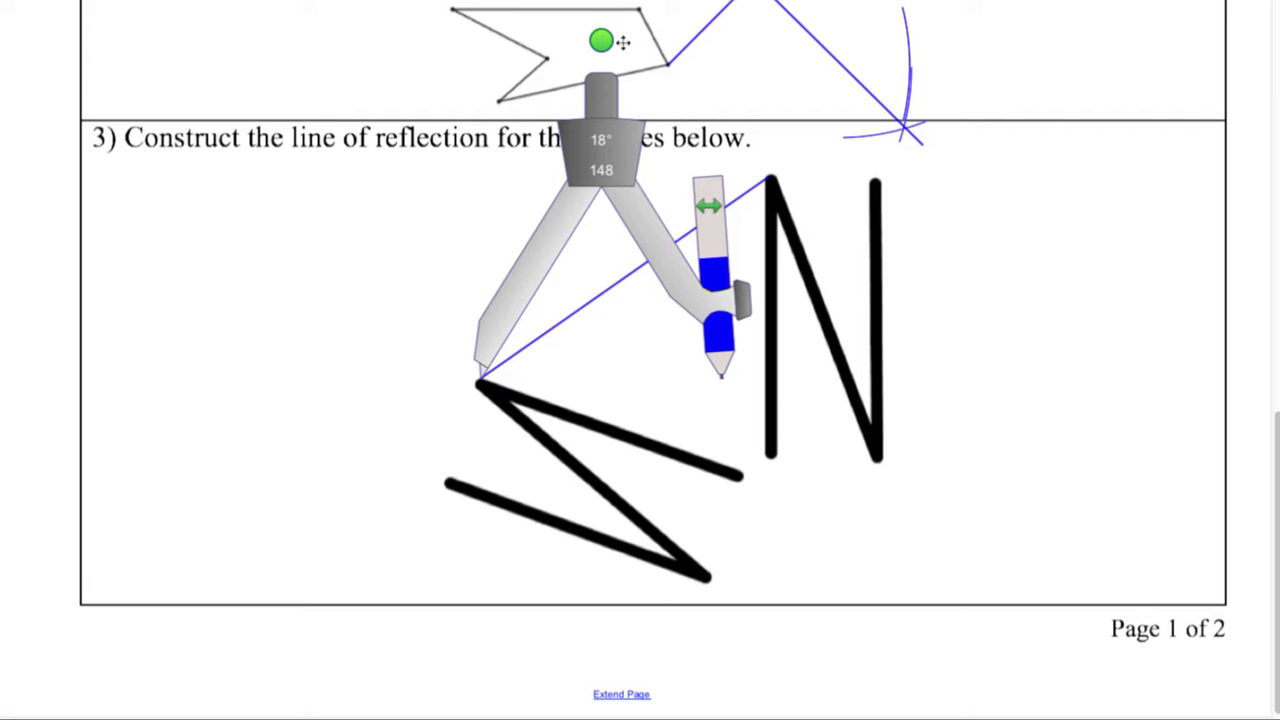
pyautogui.moveTo(601, 40)
pyautogui.mouseDown()
pyautogui.moveTo(457, 20)
pyautogui.moveTo(383, 33)
pyautogui.moveTo(466, 14)
pyautogui.moveTo(512, 20)
pyautogui.mouseUp()
pyautogui.moveTo(706, 272)
pyautogui.mouseDown()
pyautogui.moveTo(705, 395)
pyautogui.moveTo(730, 240)
pyautogui.moveTo(705, 258)
pyautogui.mouseUp()
pyautogui.moveTo(522, 66)
pyautogui.mouseDown()
pyautogui.moveTo(335, 175)
pyautogui.moveTo(318, 243)
pyautogui.mouseUp()
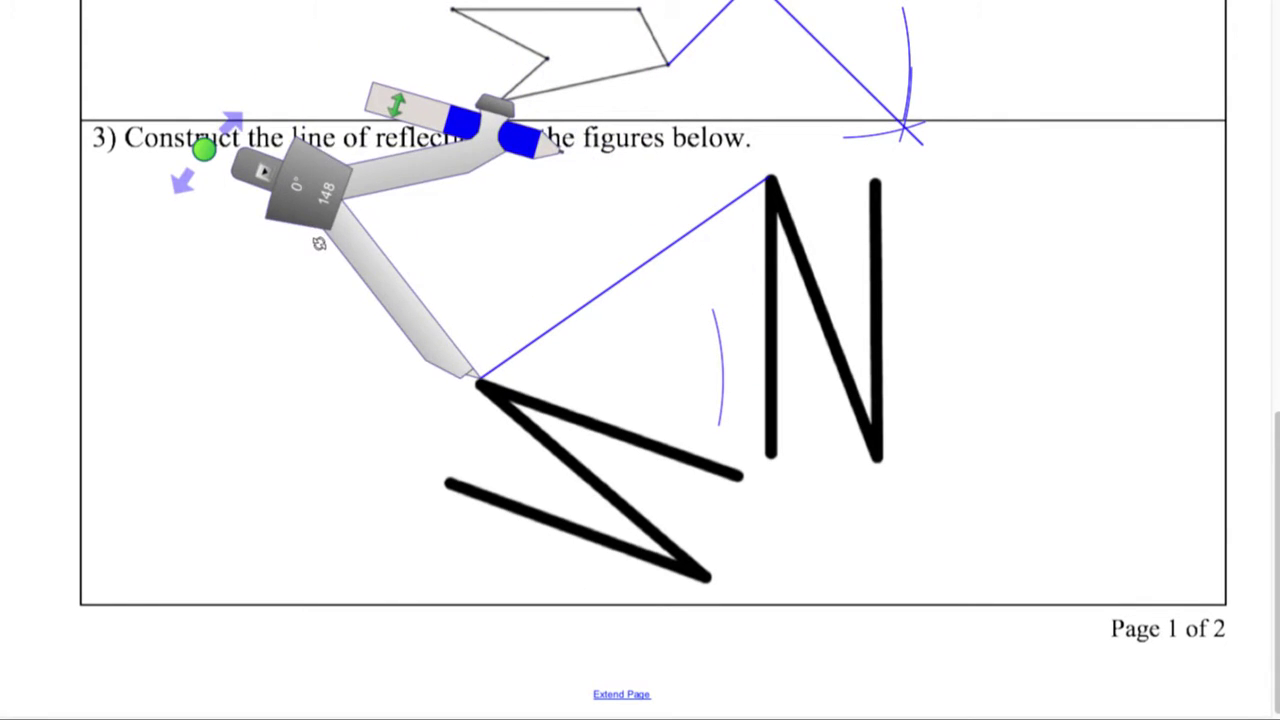
pyautogui.moveTo(550, 132)
pyautogui.mouseDown()
pyautogui.moveTo(585, 148)
pyautogui.moveTo(418, 122)
pyautogui.moveTo(512, 118)
pyautogui.mouseUp()
pyautogui.moveTo(386, 178); pyautogui.dragTo(462, 94)
pyautogui.hotkey('ctrl', 'z')
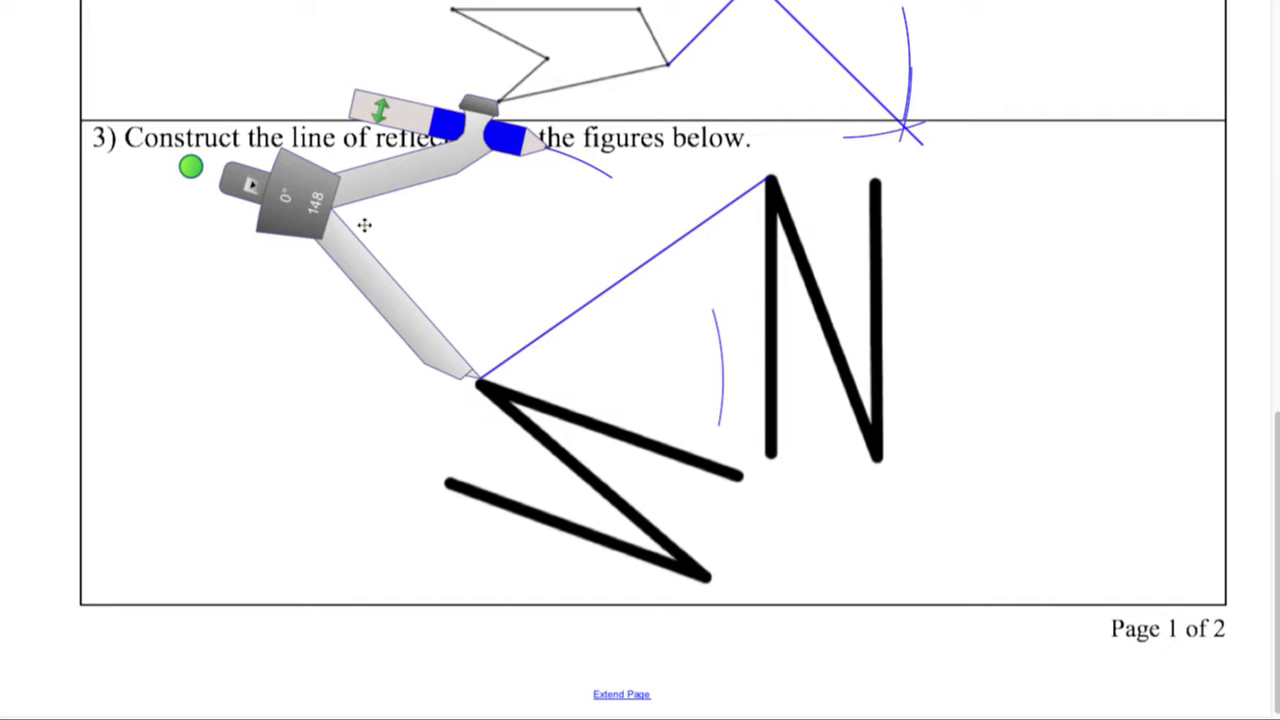
# Step: Place the compass point on the upright N's end of the segment, keeping radius 148, and draw arcs crossing the first pair
pyautogui.moveTo(356, 270); pyautogui.dragTo(622, 235)
pyautogui.moveTo(453, 127); pyautogui.dragTo(386, 318)
pyautogui.moveTo(629, 333)
pyautogui.mouseDown()
pyautogui.moveTo(654, 169)
pyautogui.moveTo(636, 165)
pyautogui.mouseUp()
pyautogui.moveTo(405, 161); pyautogui.dragTo(703, 534)
pyautogui.hotkey('ctrl', 'z')
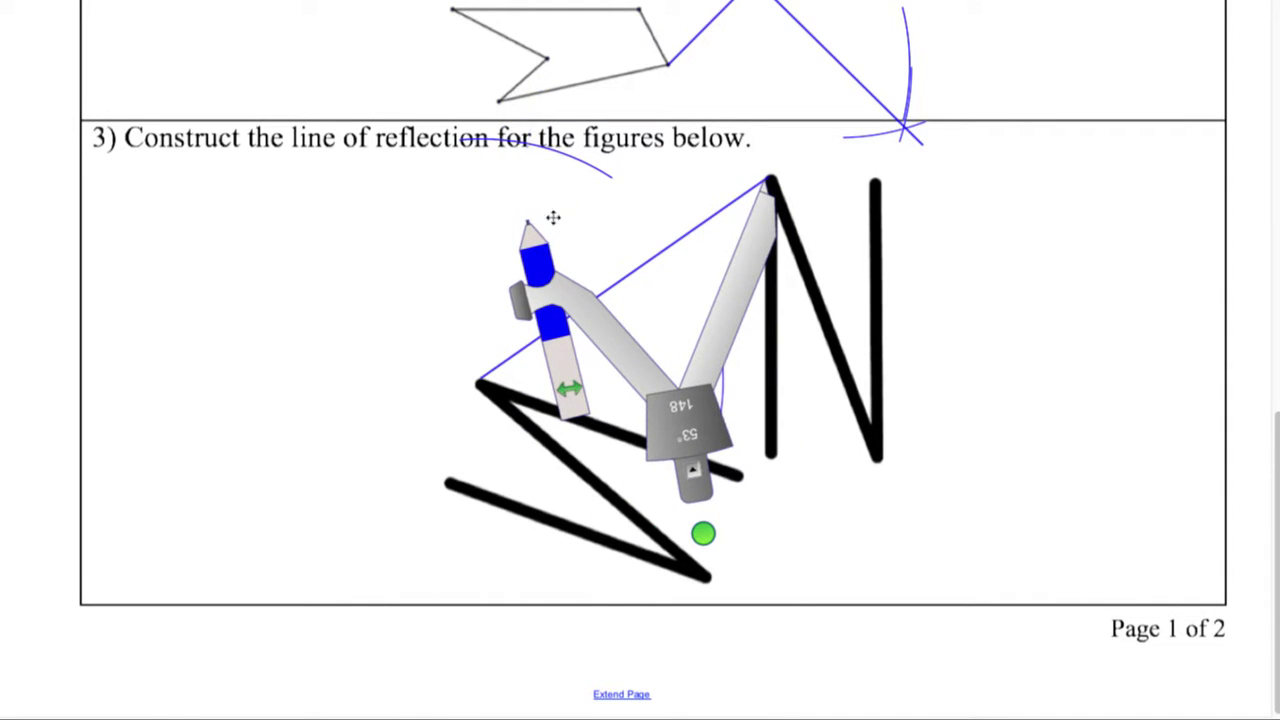
pyautogui.moveTo(704, 535); pyautogui.dragTo(643, 517)
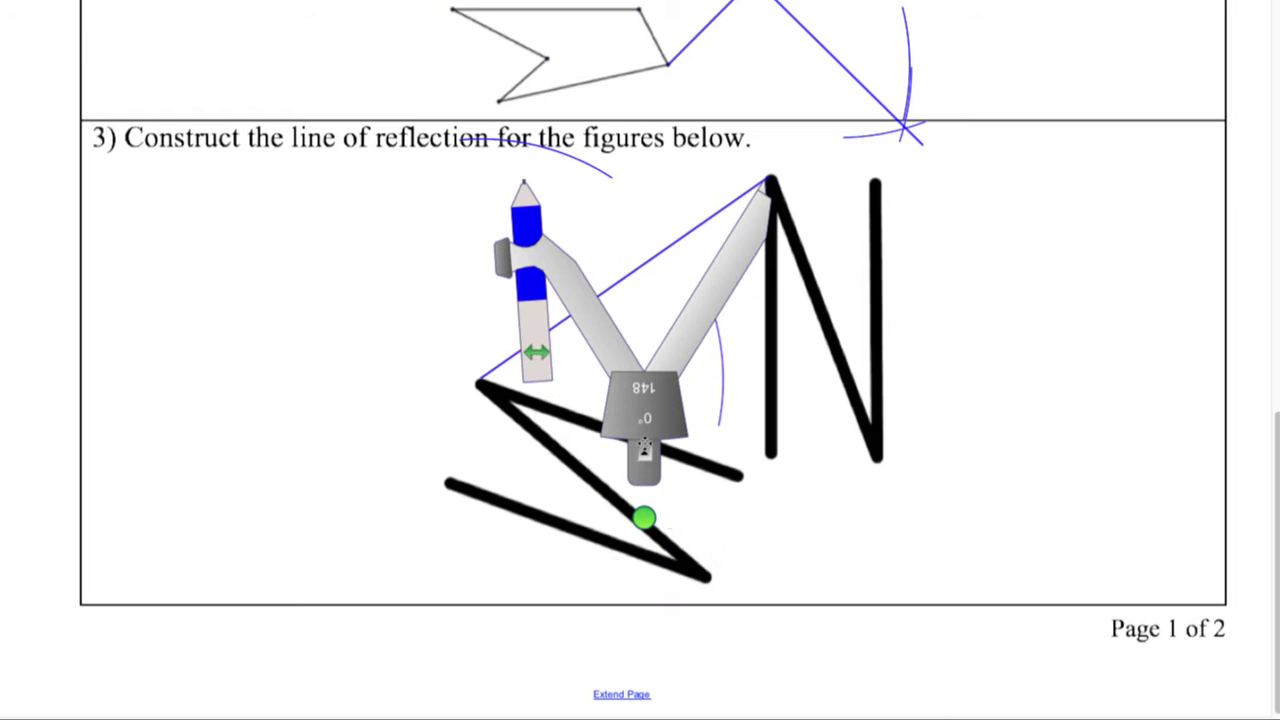
pyautogui.moveTo(519, 219); pyautogui.dragTo(525, 142)
pyautogui.moveTo(547, 465)
pyautogui.mouseDown()
pyautogui.moveTo(996, 410)
pyautogui.moveTo(1025, 380)
pyautogui.mouseUp()
pyautogui.moveTo(731, 423)
pyautogui.mouseDown()
pyautogui.moveTo(805, 418)
pyautogui.moveTo(760, 414)
pyautogui.mouseUp()
# Step: Set the compass aside, then draw the line of reflection for problem 3 and align it with both arc intersections
pyautogui.moveTo(915, 274); pyautogui.dragTo(1040, 326)
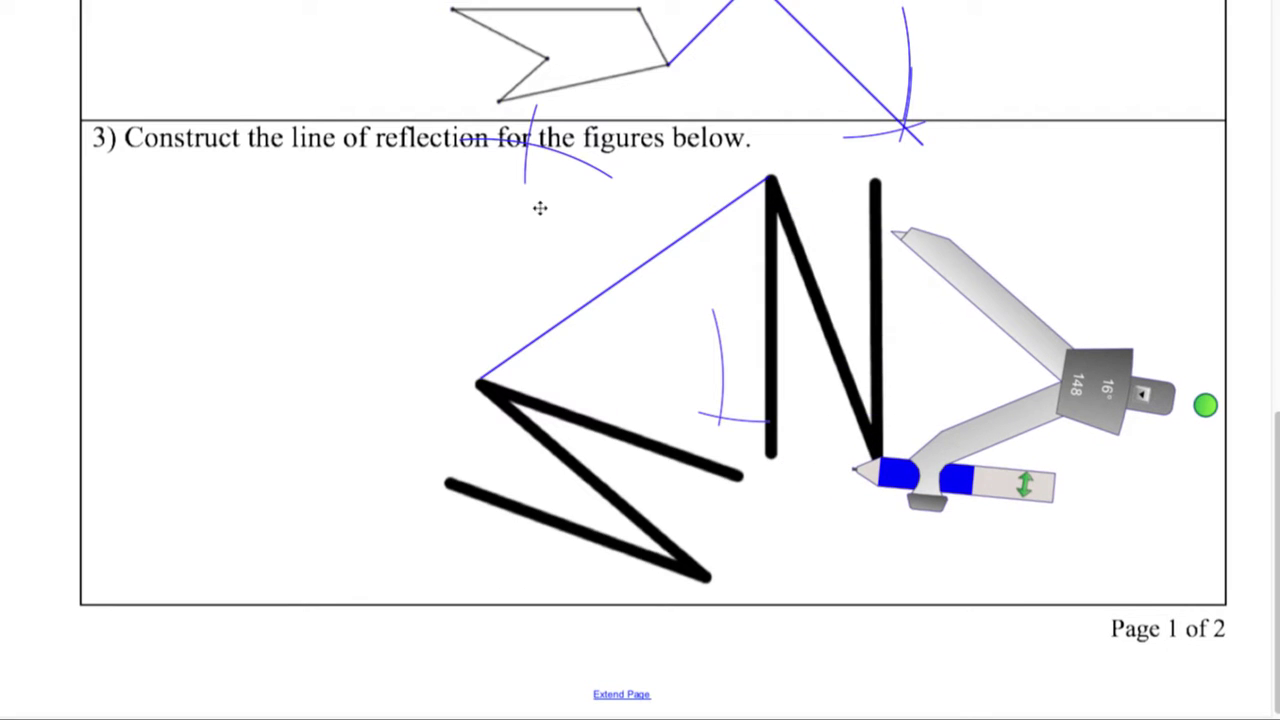
pyautogui.moveTo(512, 112)
pyautogui.mouseDown()
pyautogui.moveTo(743, 491)
pyautogui.moveTo(767, 469)
pyautogui.mouseUp()
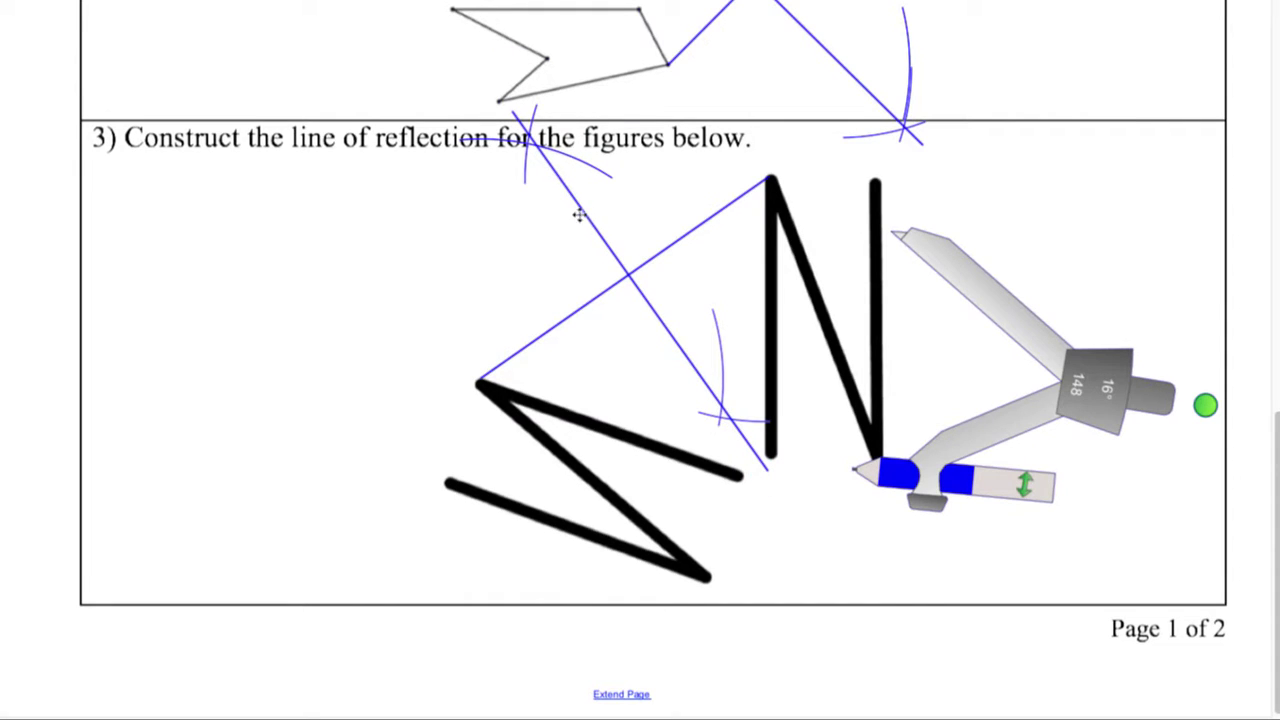
pyautogui.moveTo(576, 218); pyautogui.dragTo(568, 221)
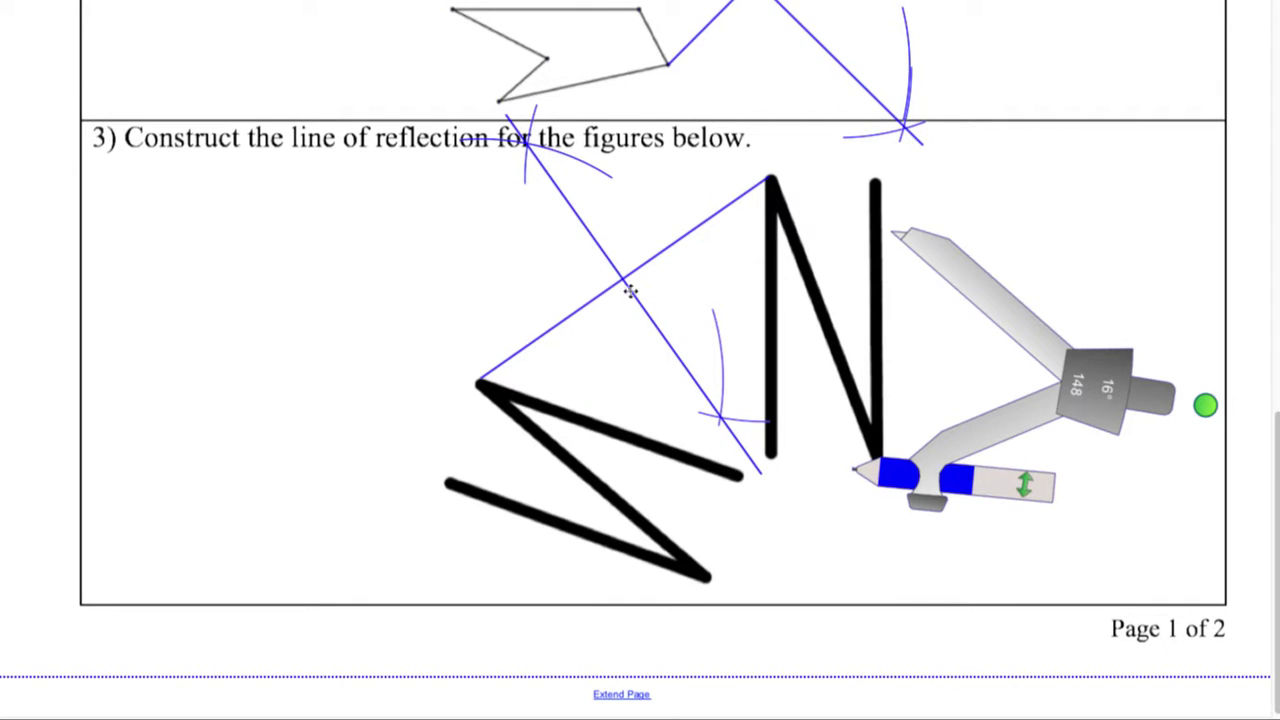